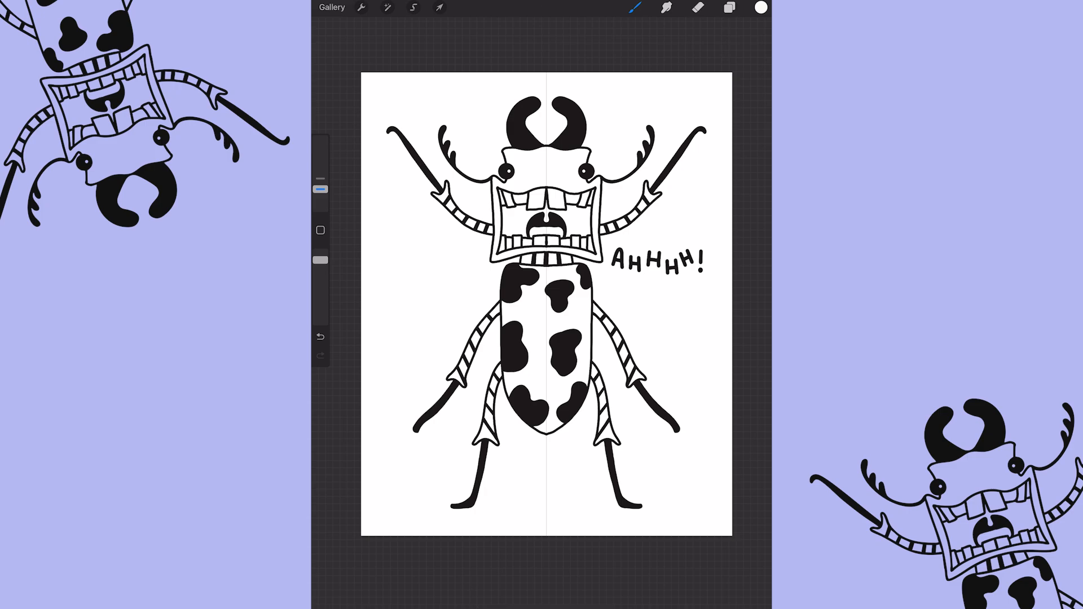
Place the Ahhh lettering layer beneath the bug artwork and merge all the bug layers into one layer.
left_click(730, 6)
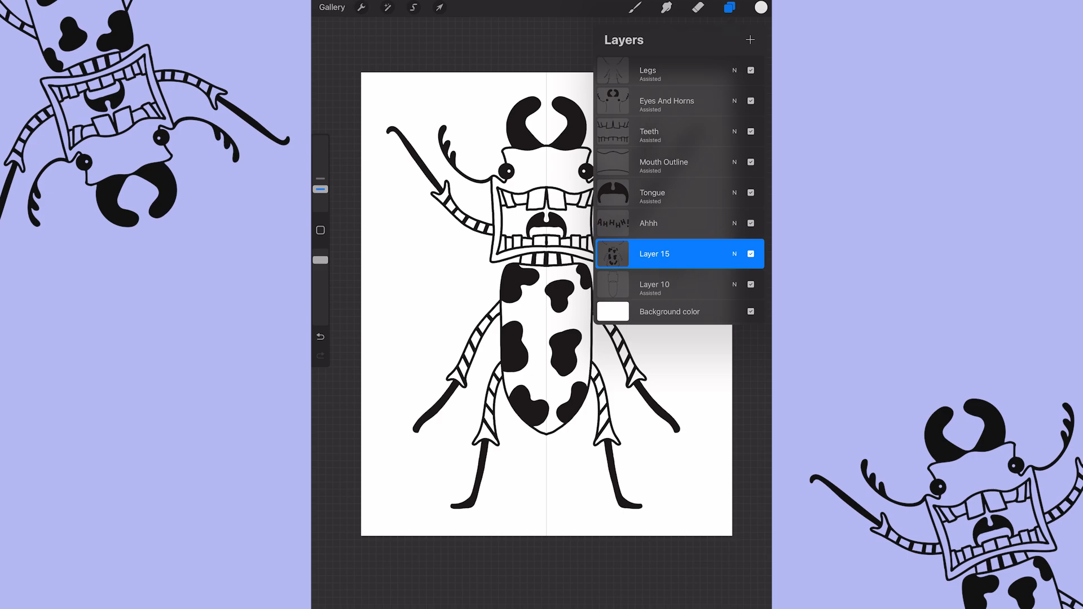
left_click(679, 224)
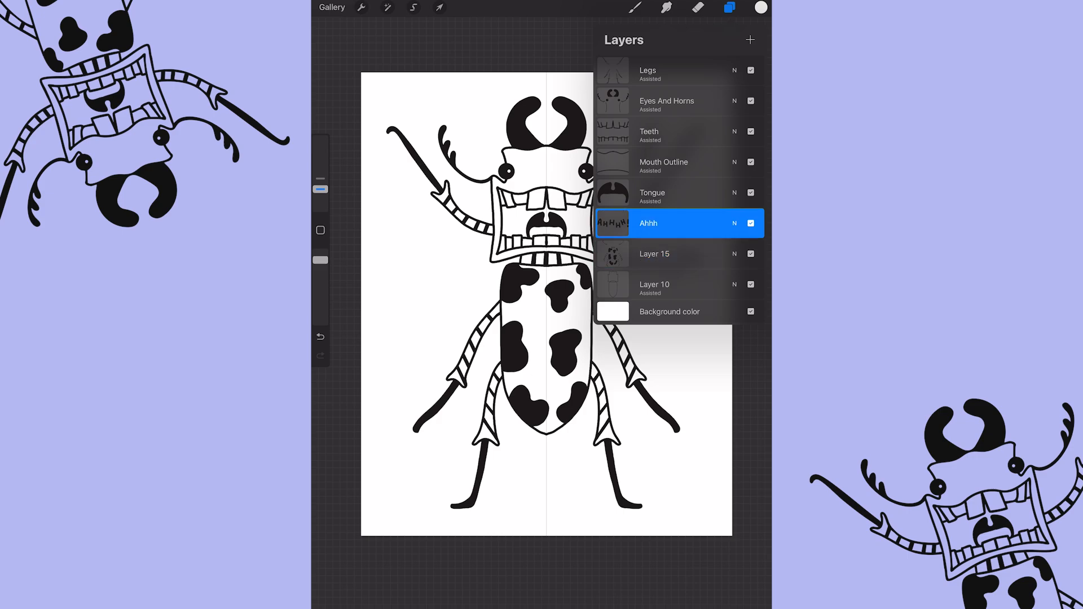
left_click_drag(679, 224, 680, 149)
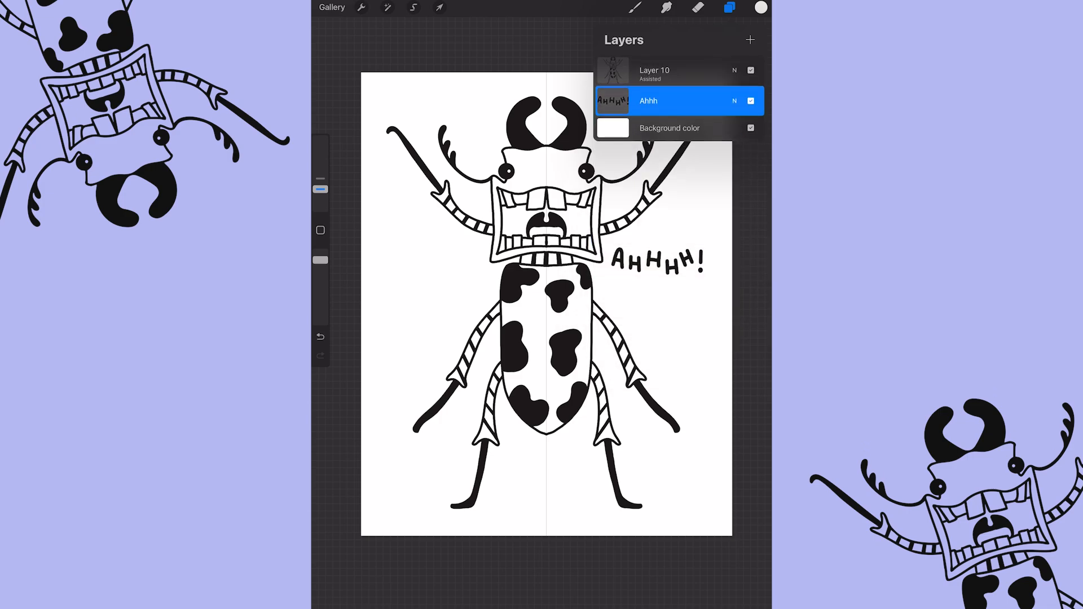
Rename the merged artwork layer as Bug.
left_click(680, 70)
left_click(613, 70)
left_click(571, 15)
type("Bug")
key("Return")
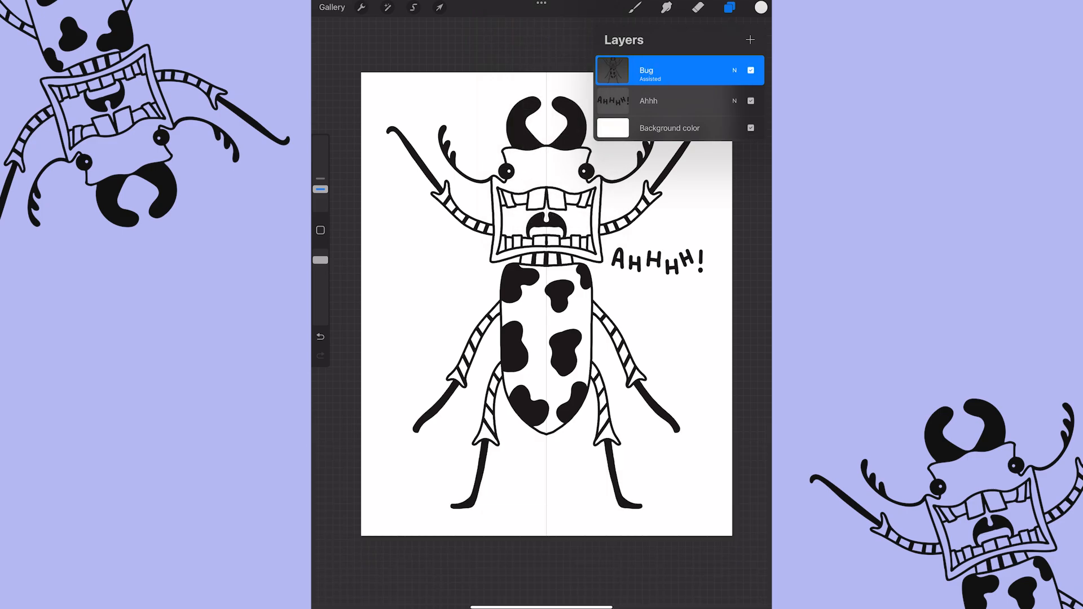
left_click(636, 7)
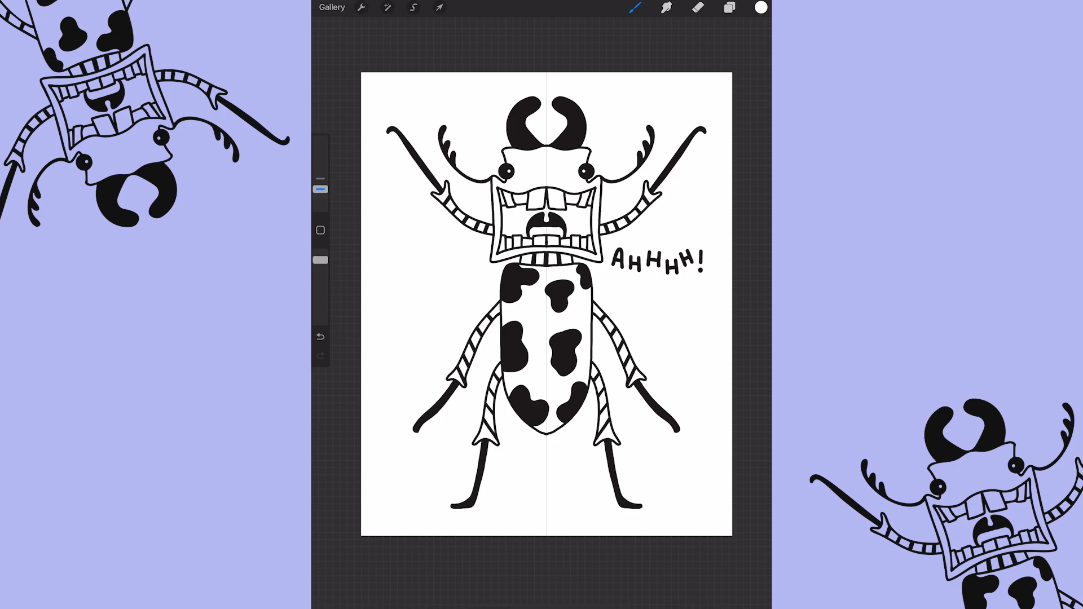
Hide the background color to inspect the artwork on transparency, and show it again.
left_click(730, 7)
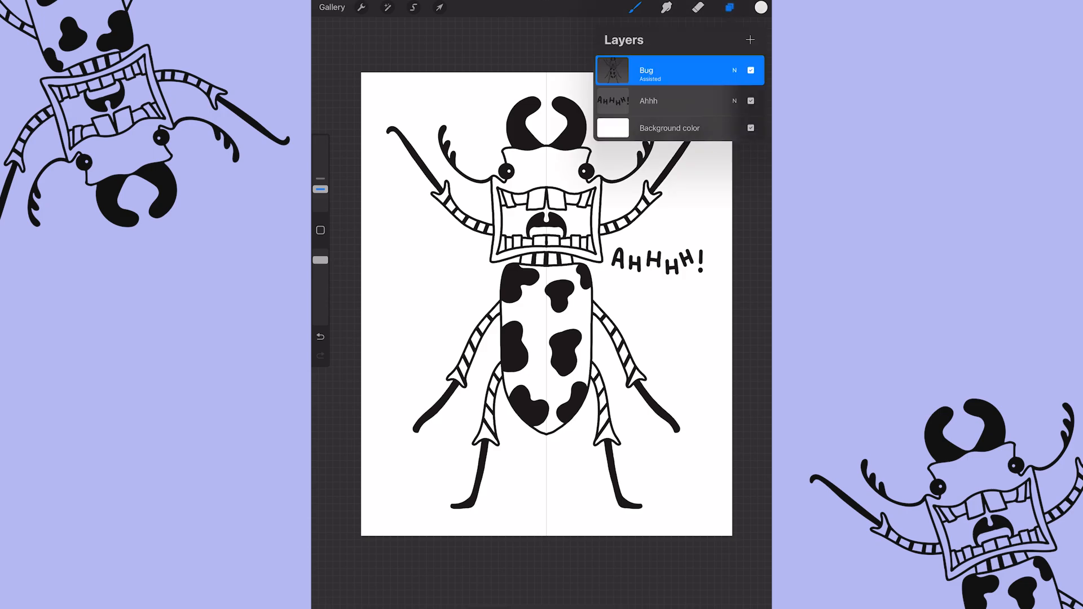
left_click(750, 128)
left_click(751, 128)
left_click(751, 128)
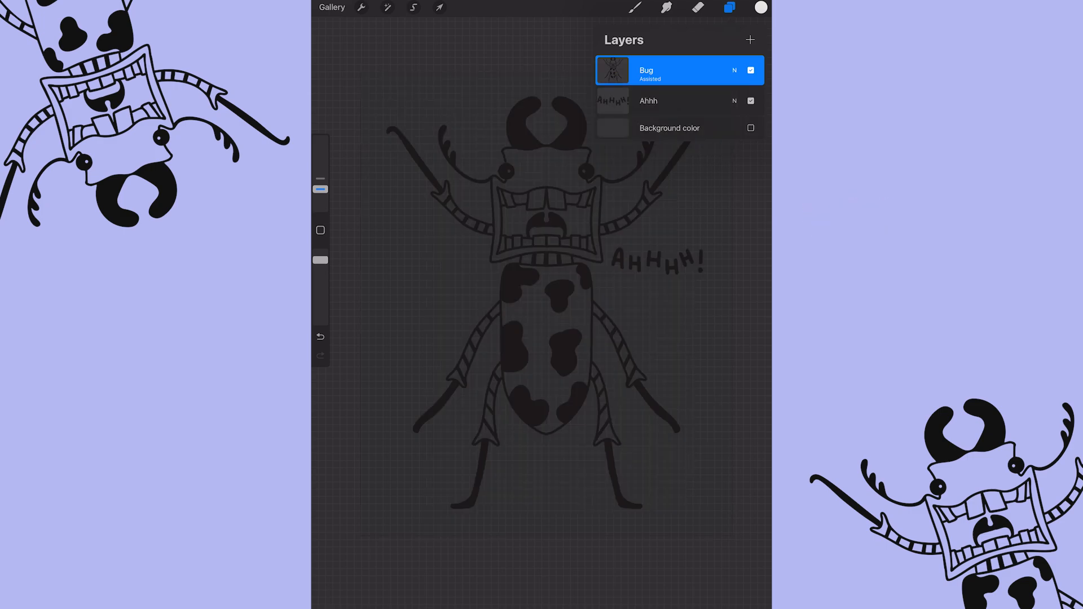
left_click(751, 128)
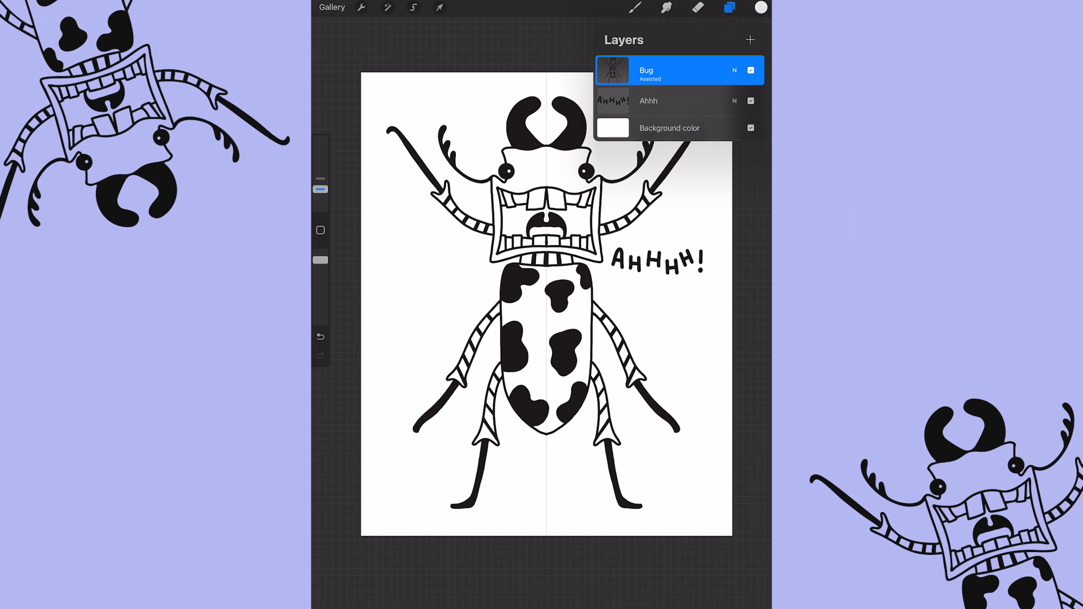
Export the artwork as a PSD and send it to the computer with AirDrop.
left_click(361, 7)
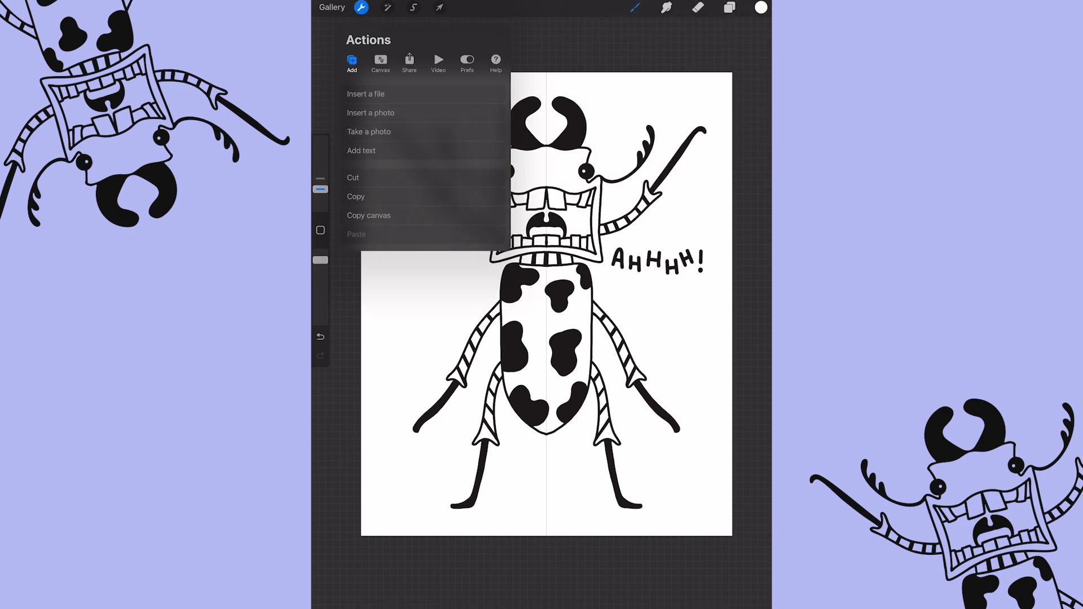
left_click(409, 62)
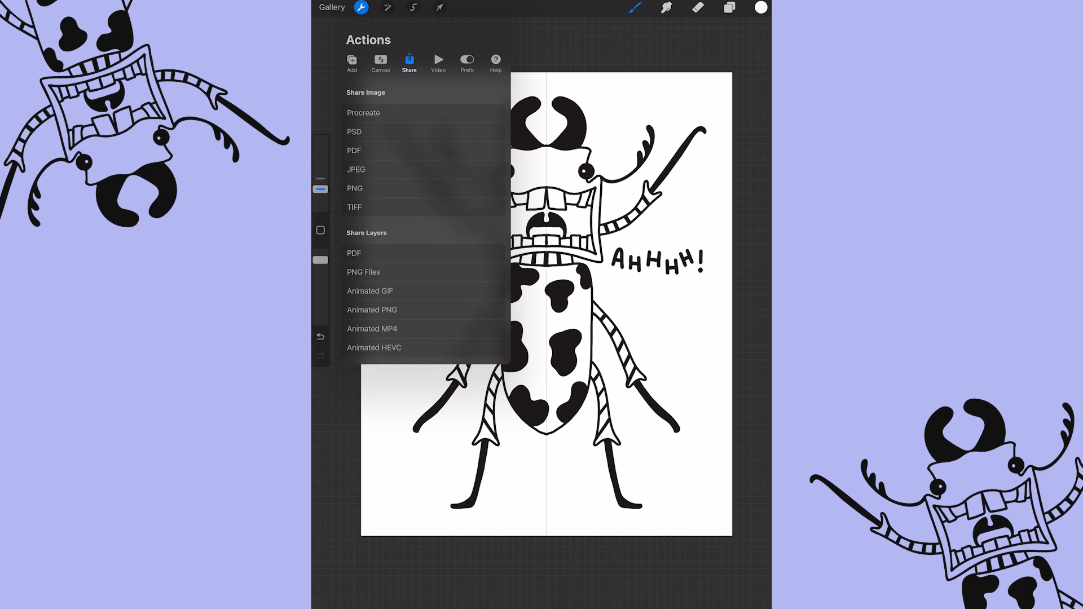
left_click(423, 132)
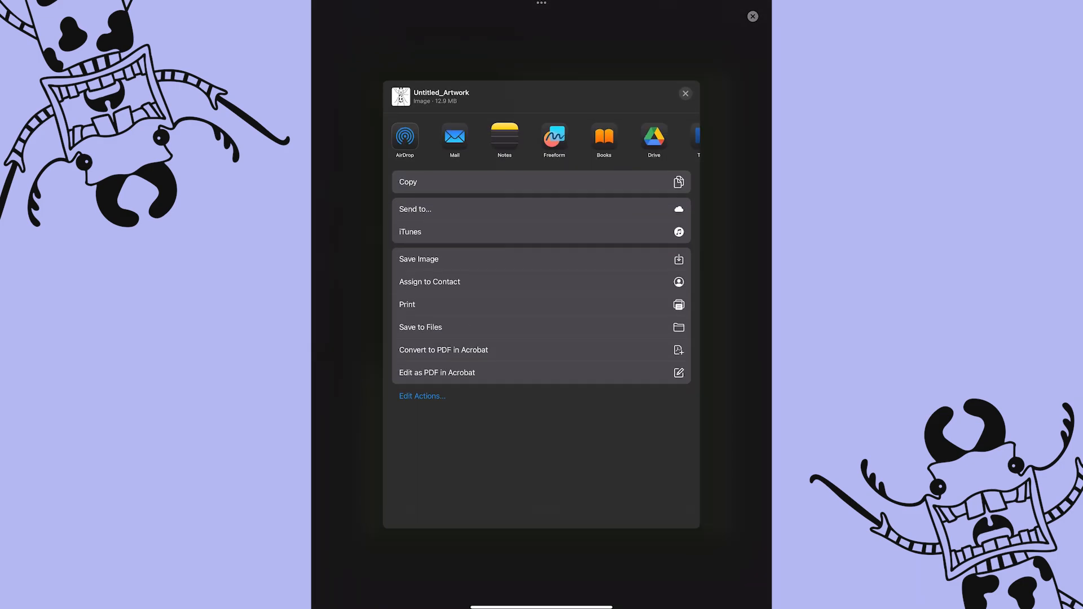
left_click(405, 136)
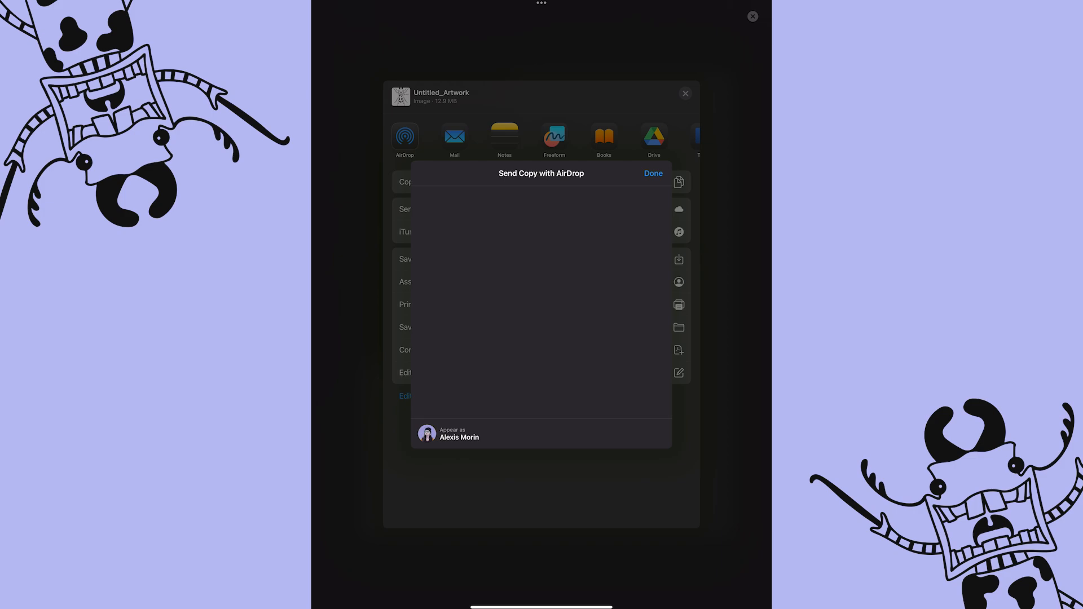
left_click(448, 221)
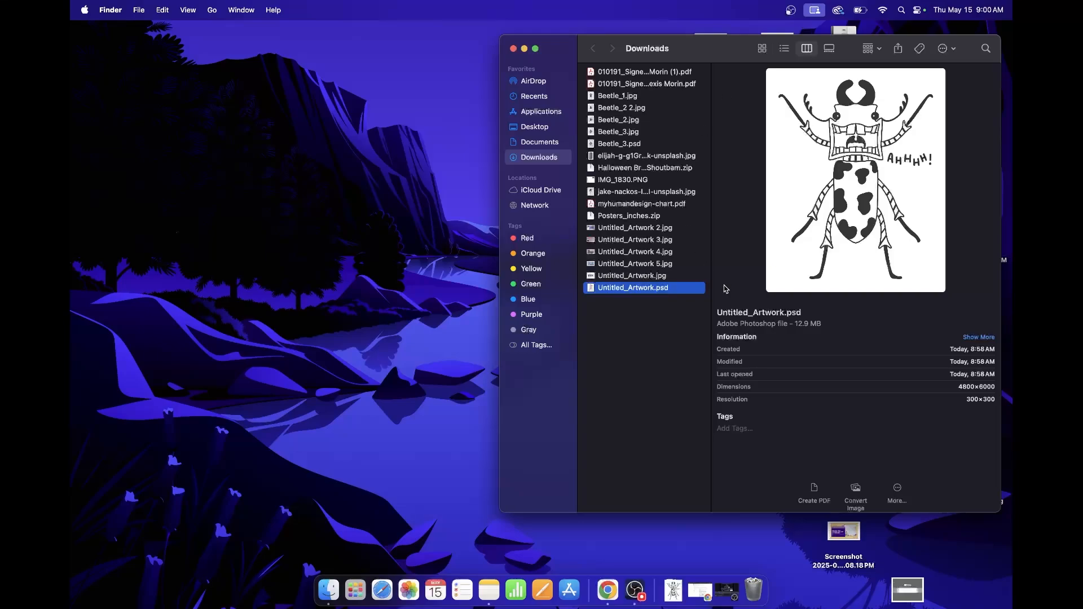
Open Untitled_Artwork.psd from Downloads in Adobe Illustrator 2025, converting layers to objects and importing hidden layers.
right_click(630, 291)
mouse_move(649, 308)
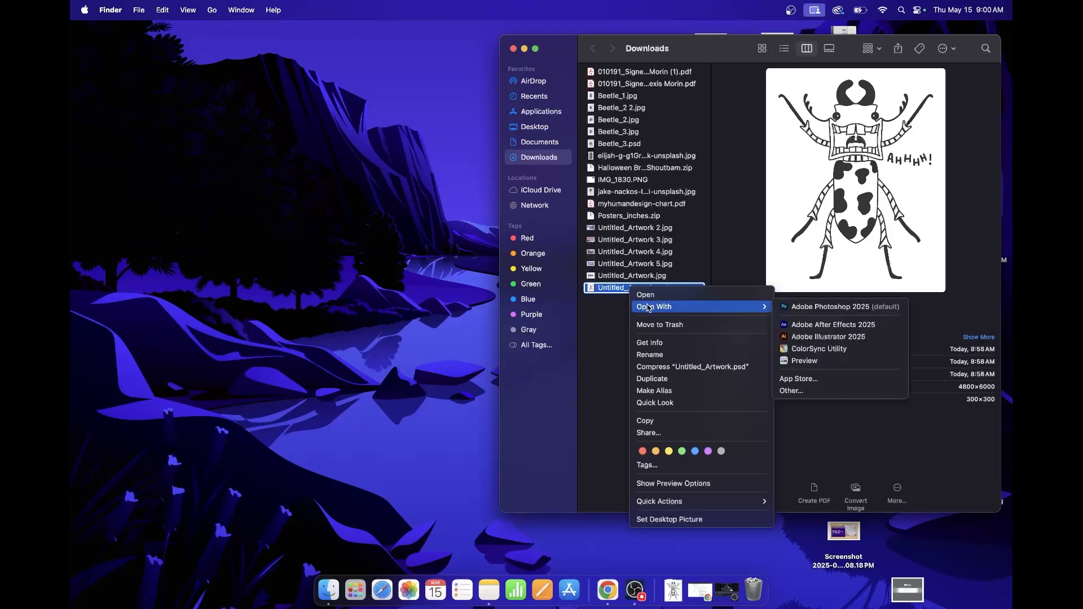
left_click(826, 336)
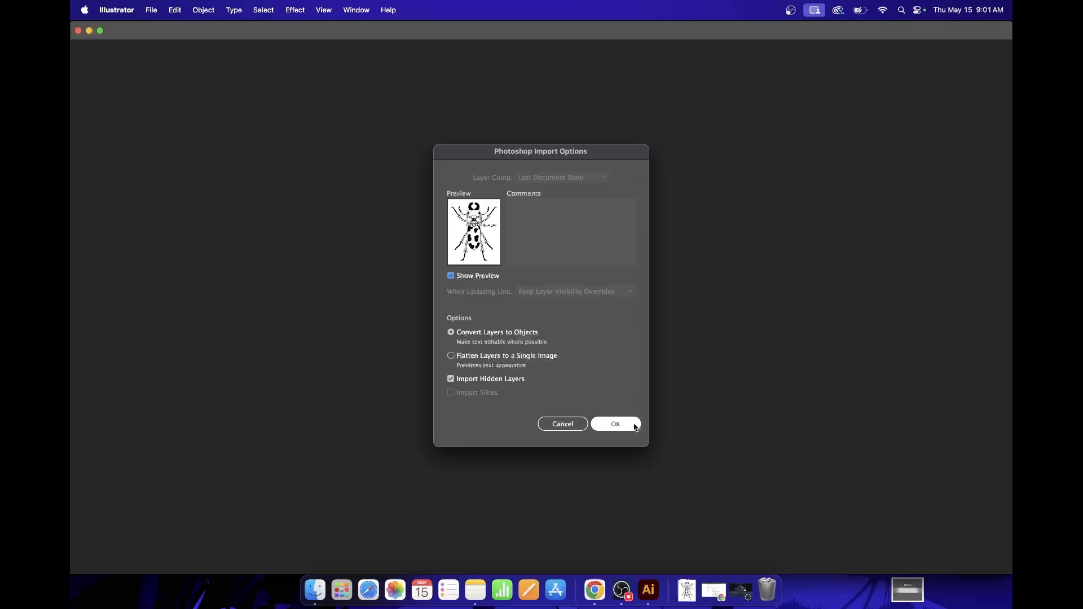
left_click(633, 426)
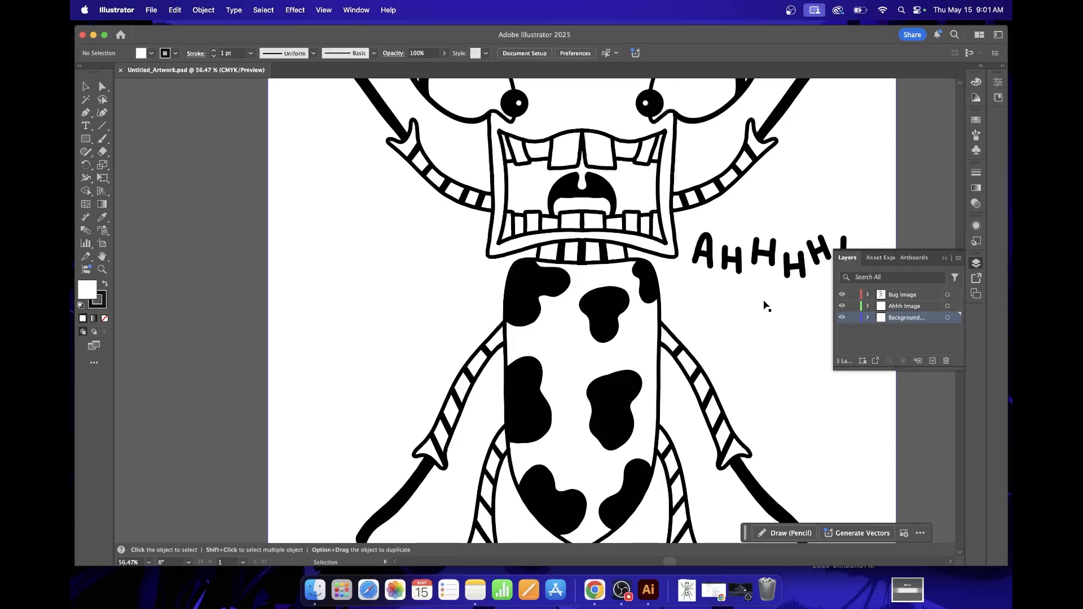
Fit the whole artboard in view and lock the Background layer.
left_click(842, 318)
key("super+0")
left_click(854, 318)
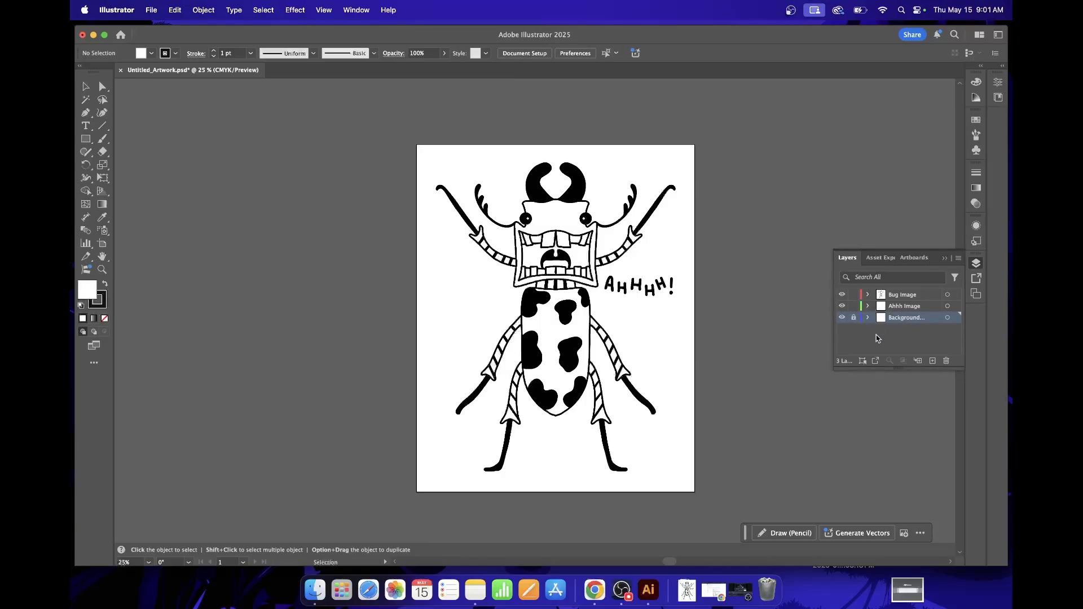
Try moving the Ahhh lettering image to check that it is separate, and undo the move.
left_click(898, 309)
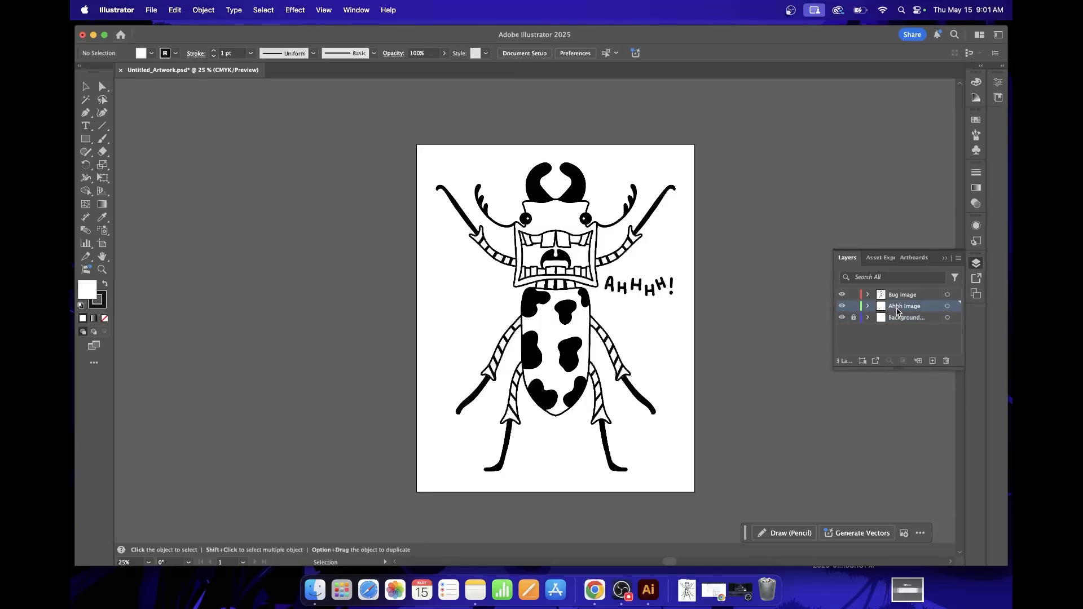
left_click_drag(650, 288, 694, 293)
key("super+z")
key("v")
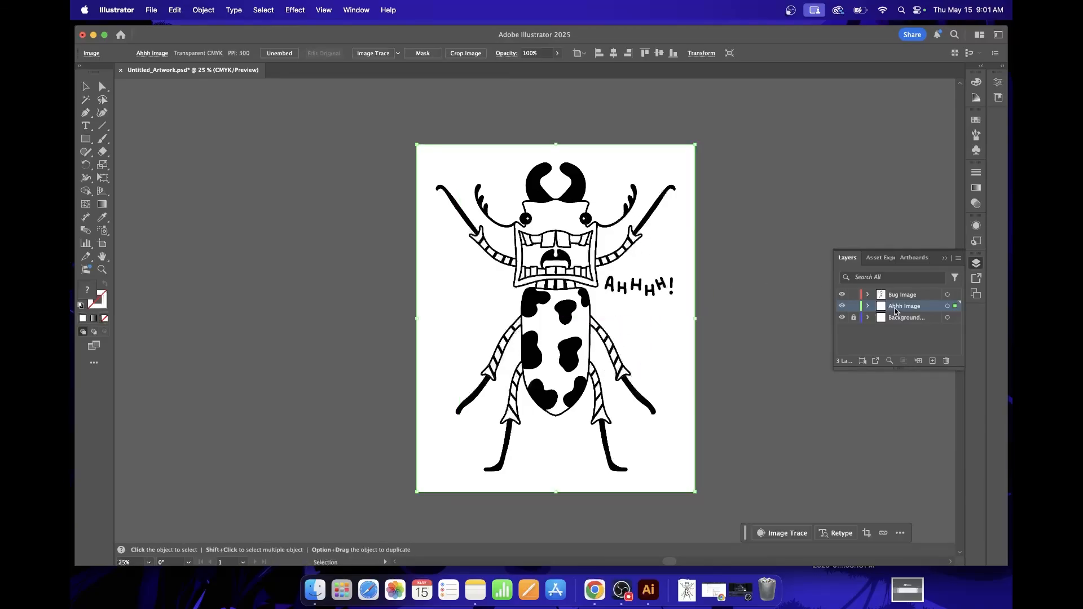
Test that the bug image moves separately, undo that move, and lock the Ahhh Image layer.
left_click(905, 297)
mouse_move(562, 205)
left_mouse_down()
mouse_move(568, 272)
mouse_move(556, 184)
left_mouse_up()
key("super+z")
key("v")
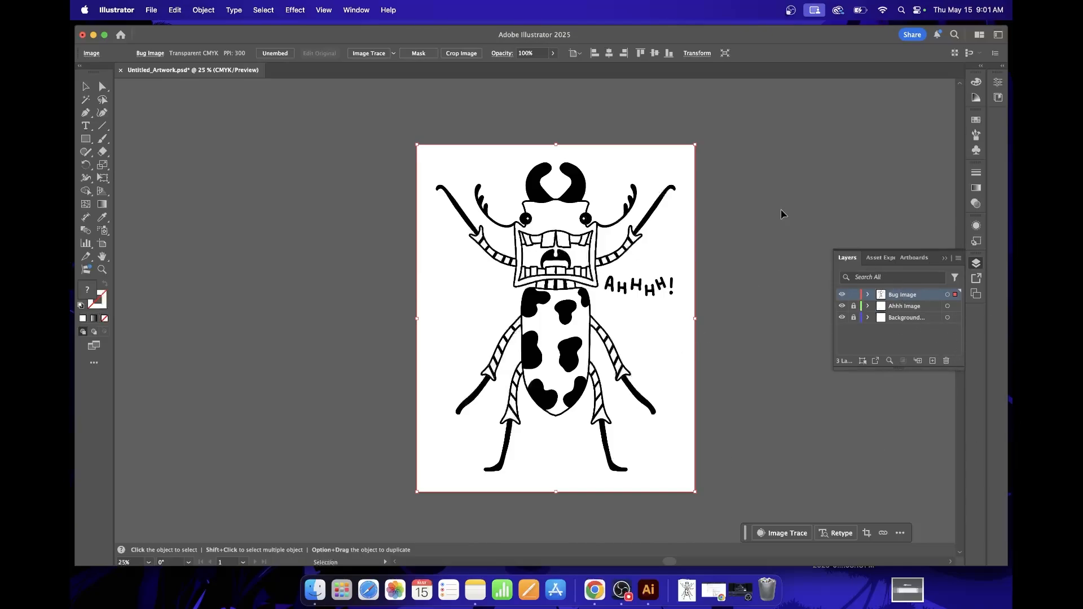
Select the bug image, open its Image Trace settings, and turn on the tracing preview in Black and White mode.
left_click(752, 193)
left_click(545, 195)
left_click(394, 54)
left_click(394, 54)
left_click(357, 10)
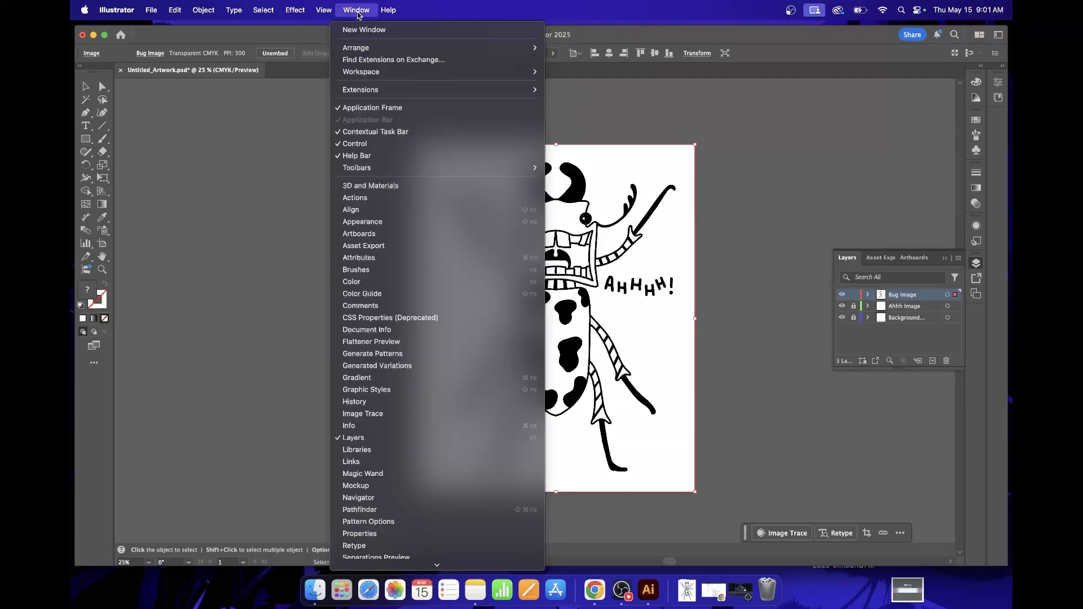
left_click(363, 414)
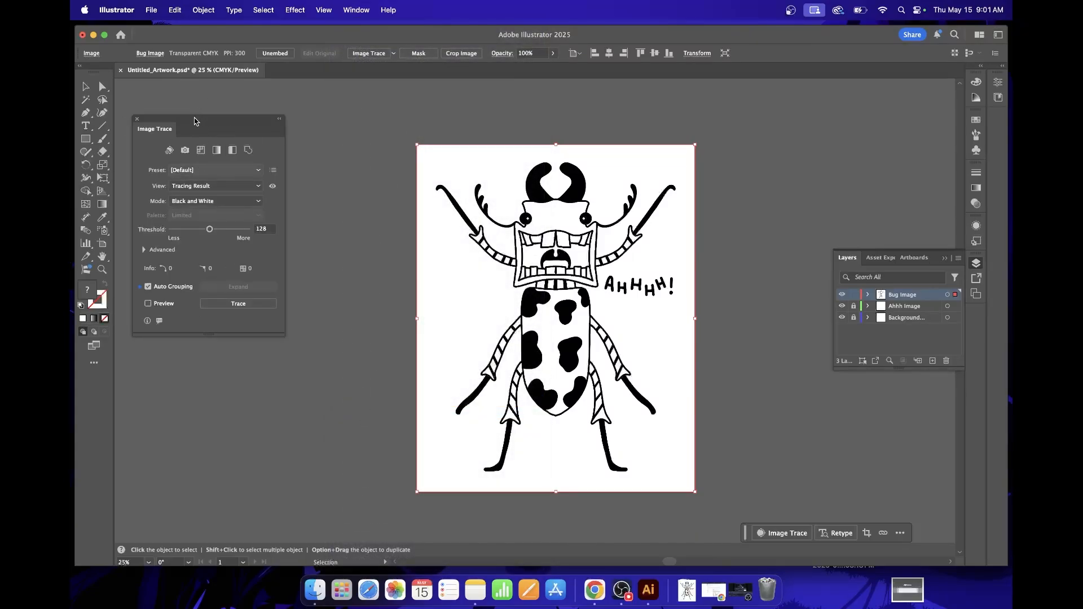
left_click_drag(195, 119, 195, 99)
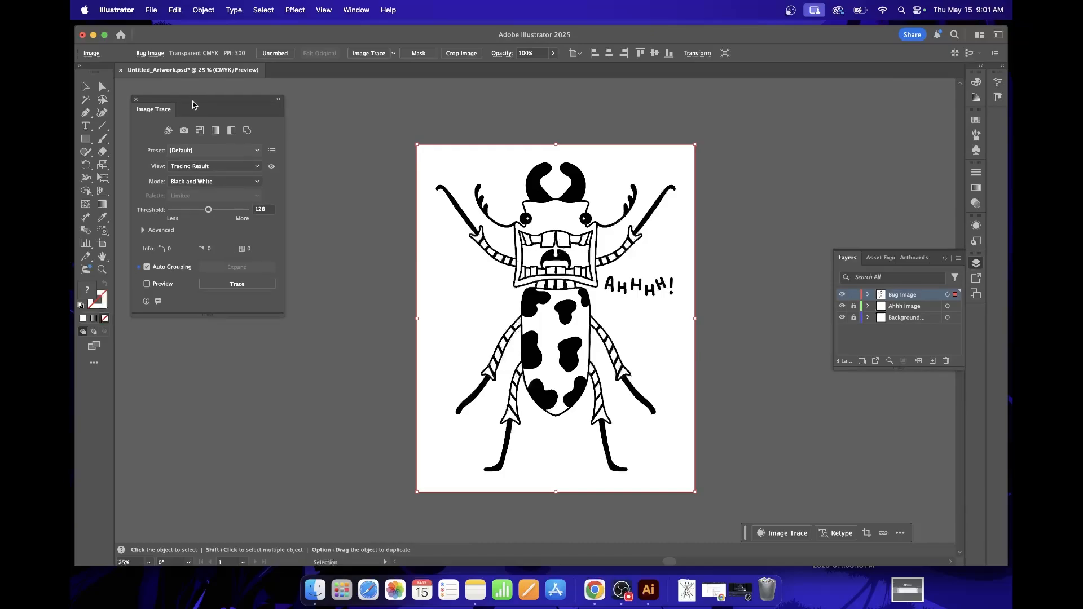
left_click(148, 286)
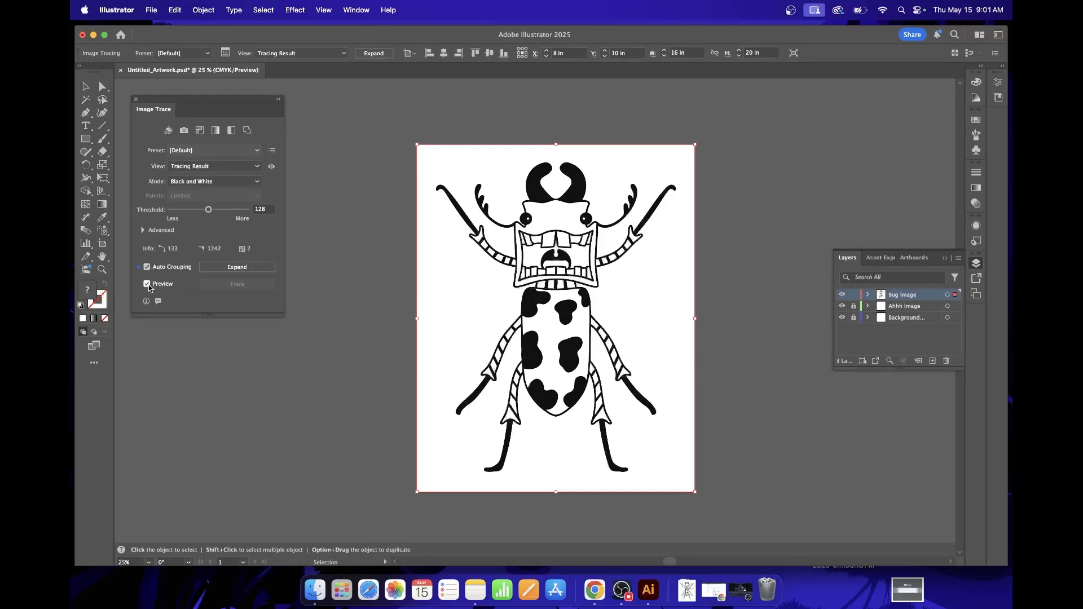
Move the traced bug off the artboard to its left side, at about X -9.79 in, Y 9.78 in.
mouse_move(540, 227)
left_mouse_down()
mouse_move(561, 227)
mouse_move(491, 227)
mouse_move(617, 227)
mouse_move(454, 227)
mouse_move(429, 250)
mouse_move(541, 257)
mouse_move(403, 232)
left_mouse_up()
scroll(523, 256, "left", 5)
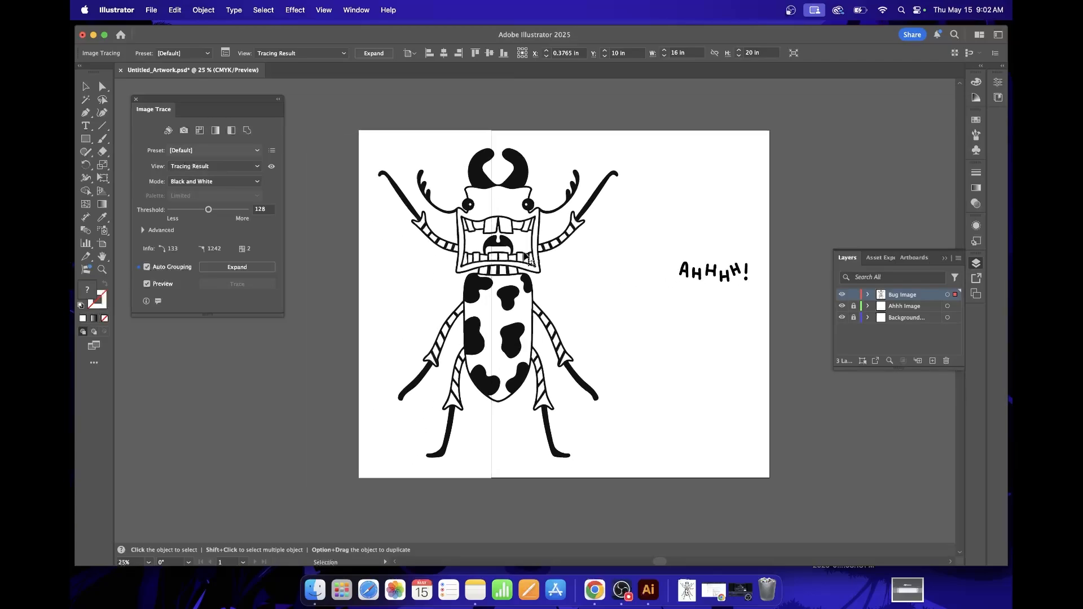
scroll(523, 256, "left", 4)
left_click_drag(649, 245, 472, 241)
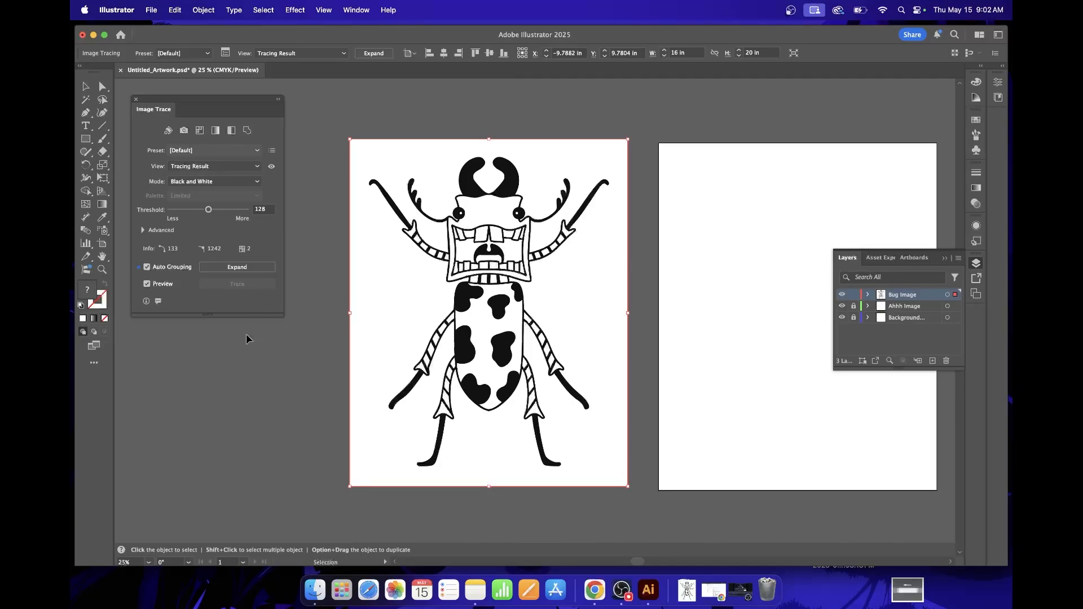
Enable Ignore Color with white in the advanced tracing options to remove the white areas from the bug.
left_click(143, 230)
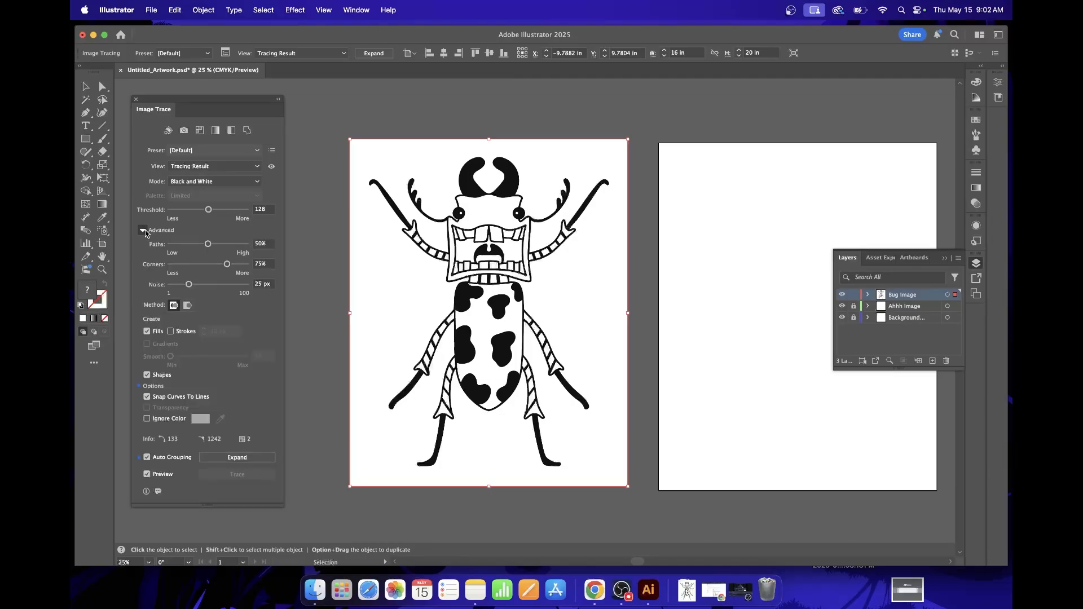
left_click(148, 419)
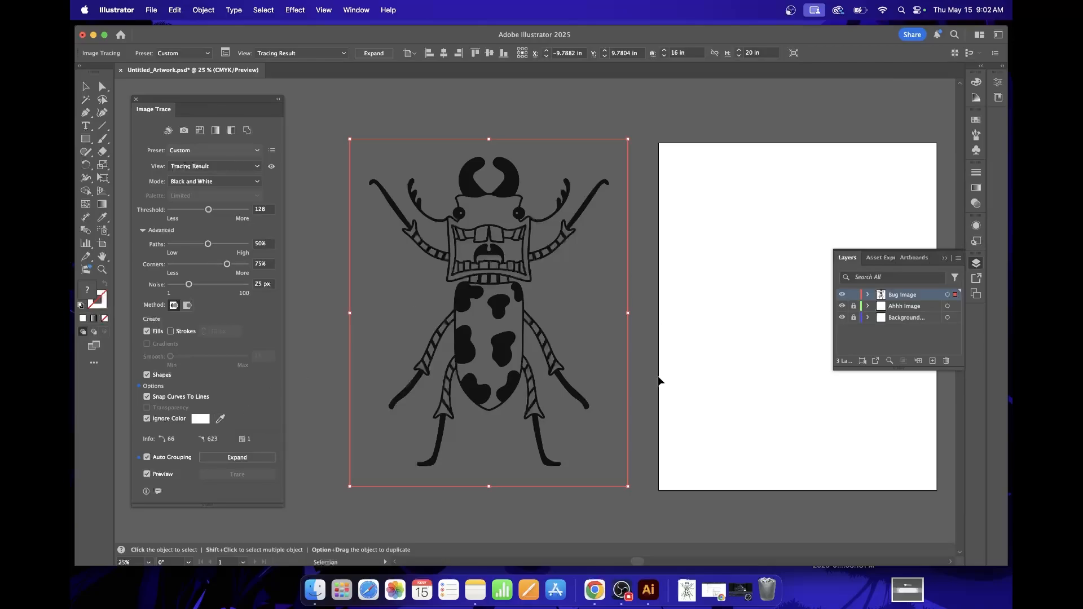
key("a")
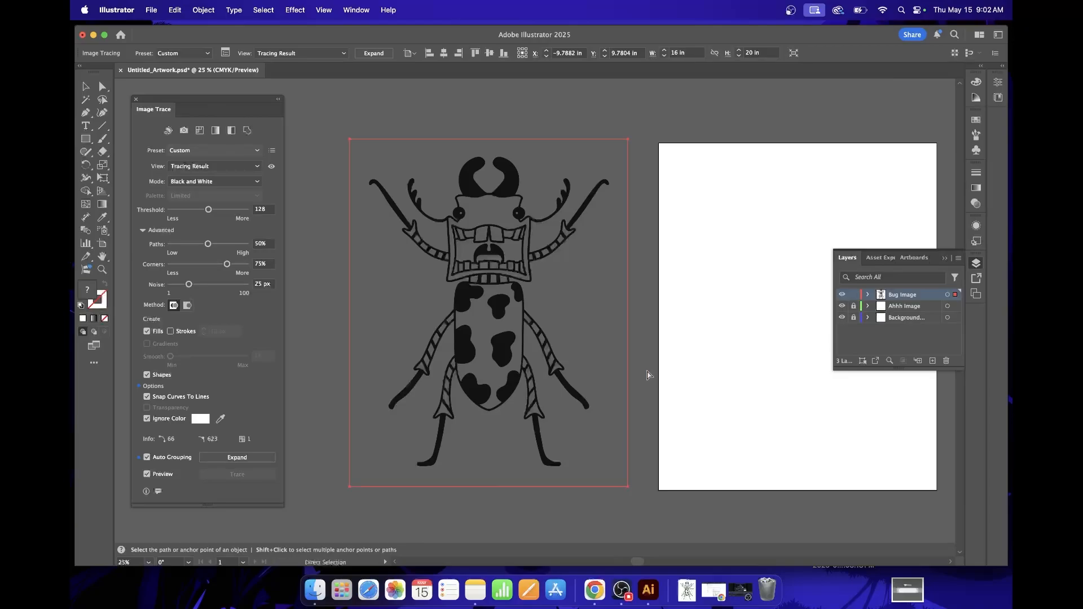
Examine the traced bug's linework up close and review the available tracing color modes.
key("super+equal")
key("super+equal")
key("super+equal")
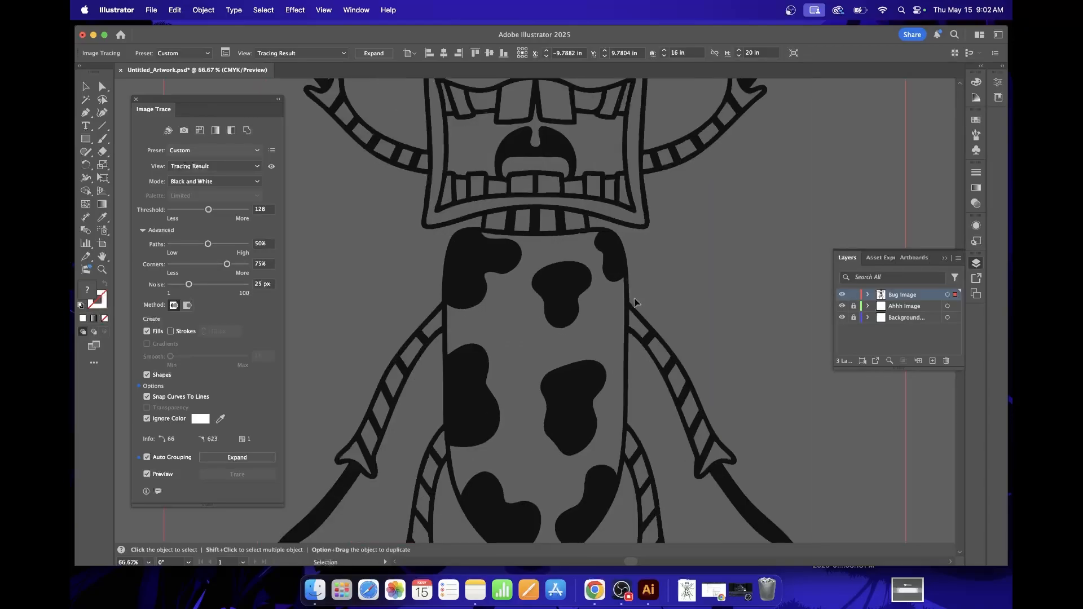
scroll(635, 303, "up", 10)
scroll(635, 303, "down", 10)
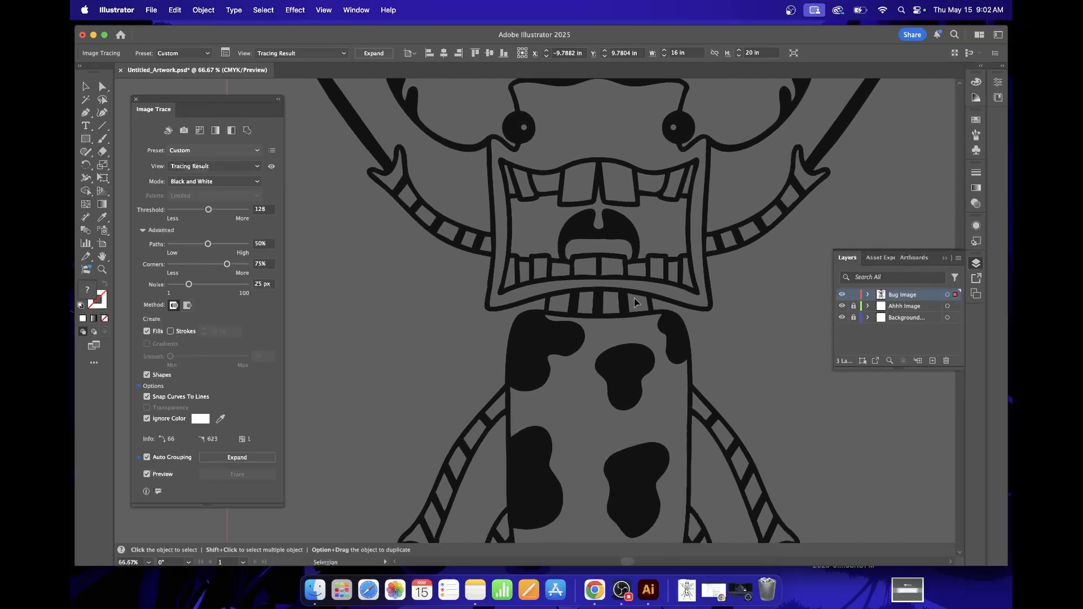
scroll(634, 303, "down", 10)
scroll(635, 303, "up", 10)
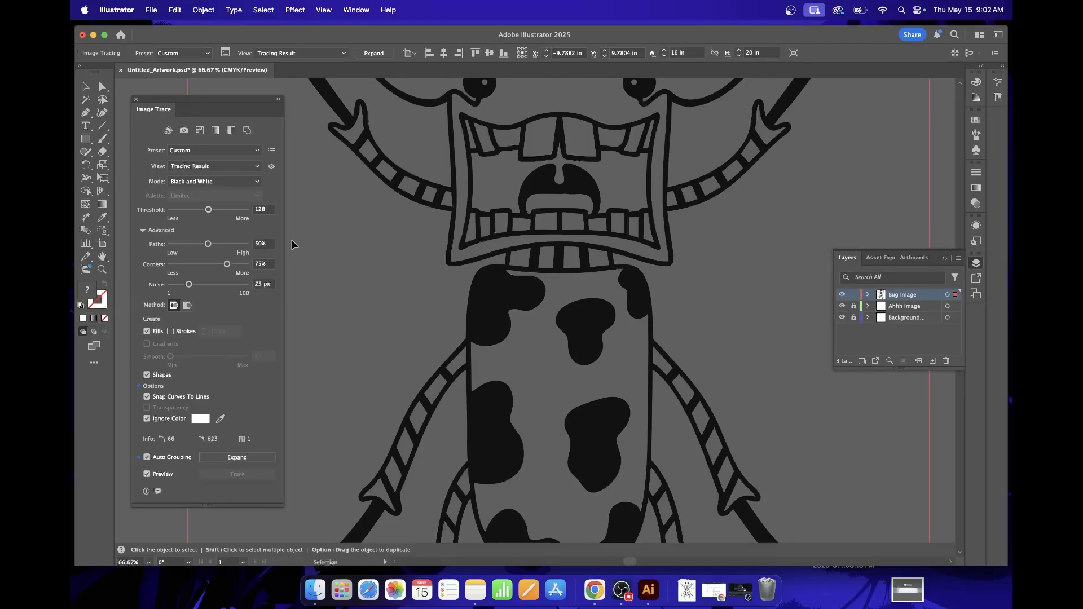
left_click(255, 181)
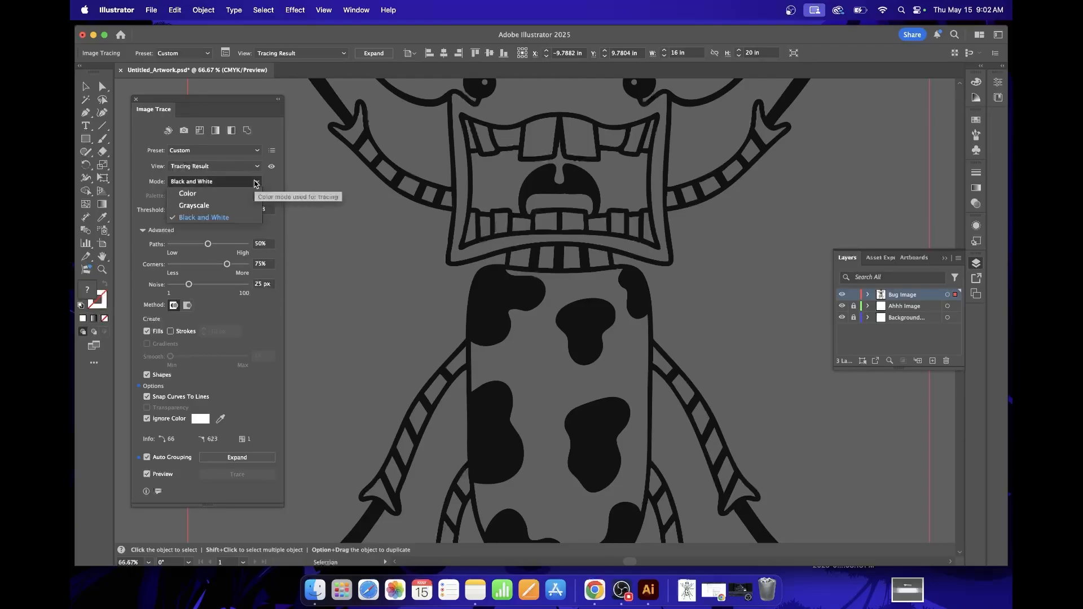
left_click(256, 183)
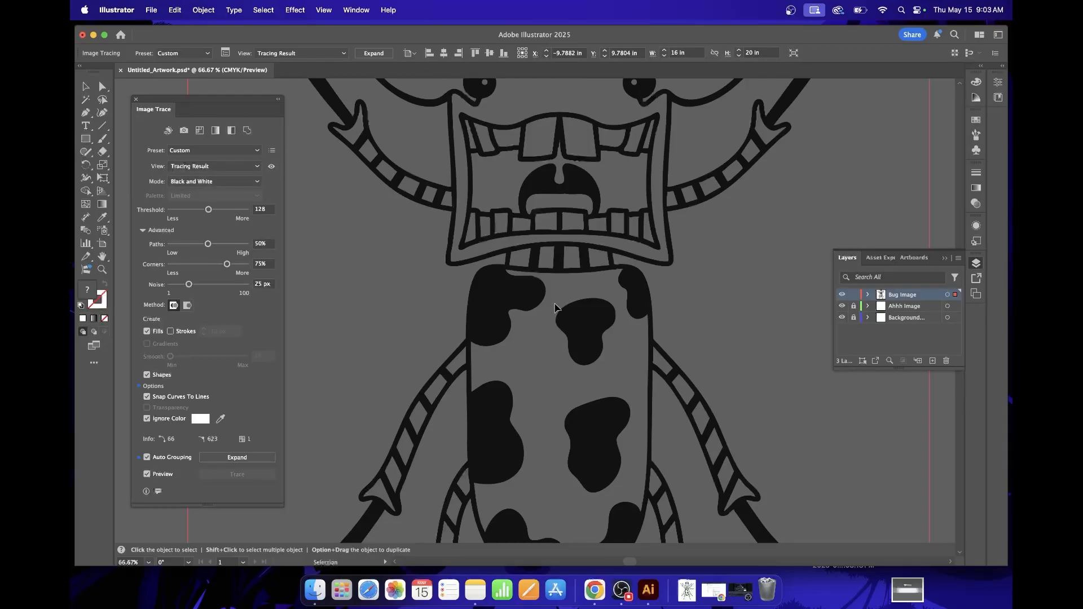
scroll(555, 308, "up", 5)
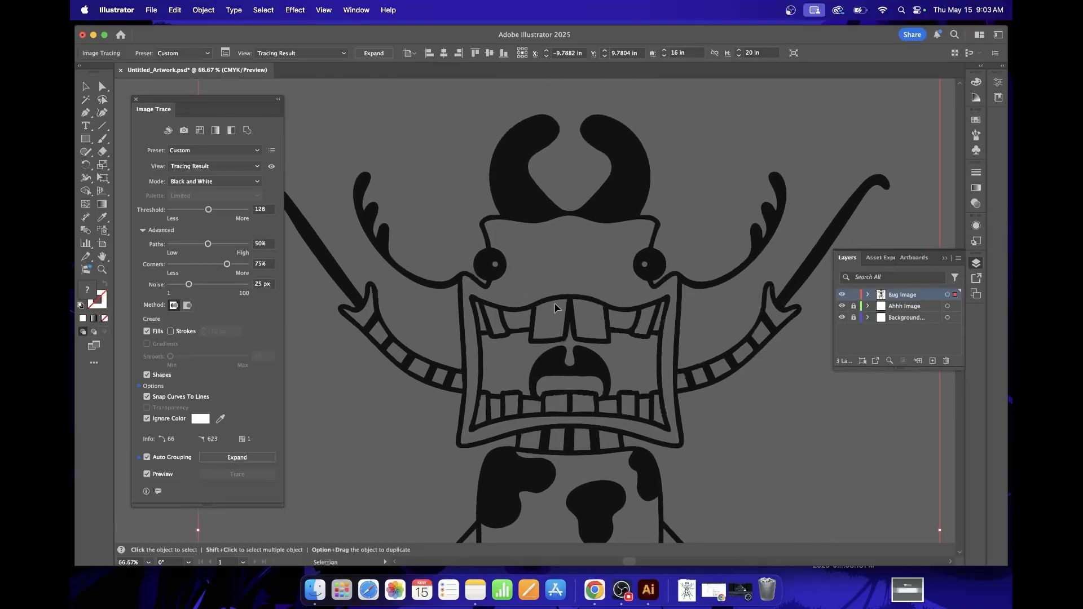
Check the traced bug from horns to legs and expand the tracing into editable vector paths.
scroll(619, 364, "up", 1)
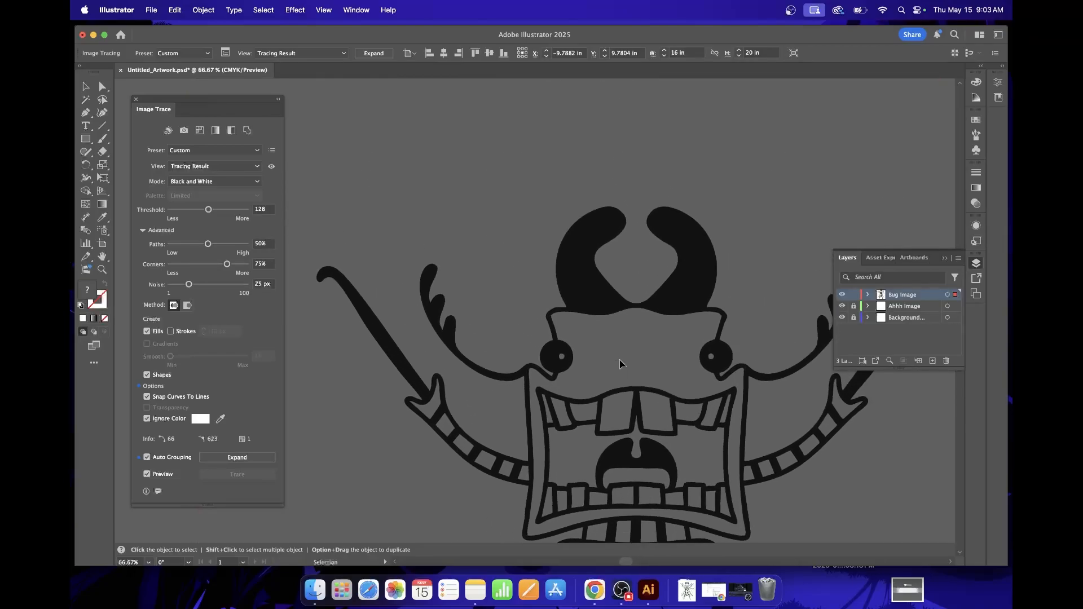
scroll(619, 364, "down", 10)
scroll(669, 446, "up", 15)
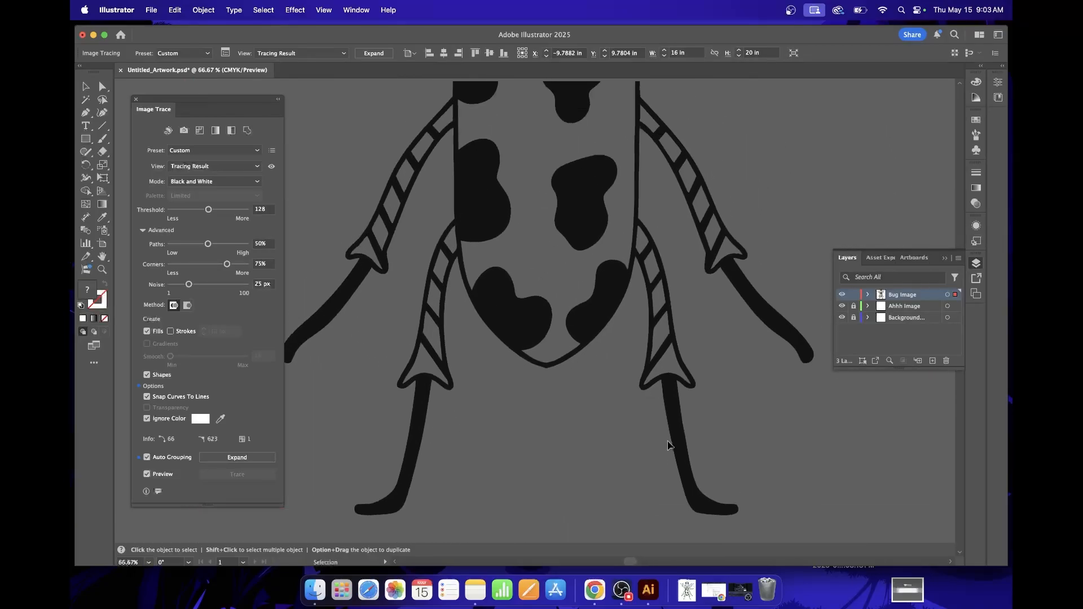
scroll(669, 446, "up", 1)
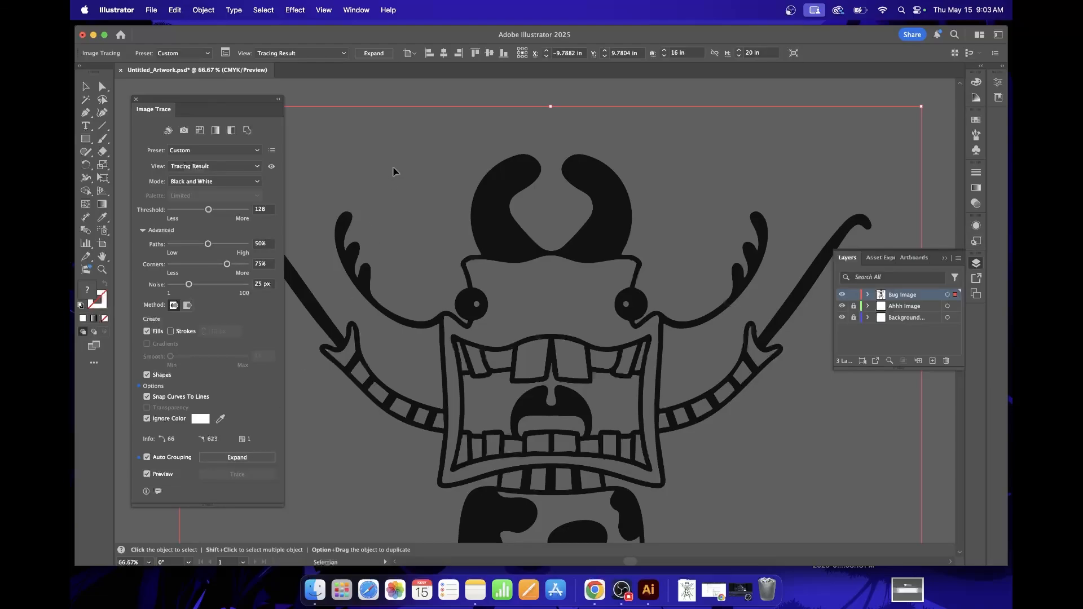
left_click(237, 457)
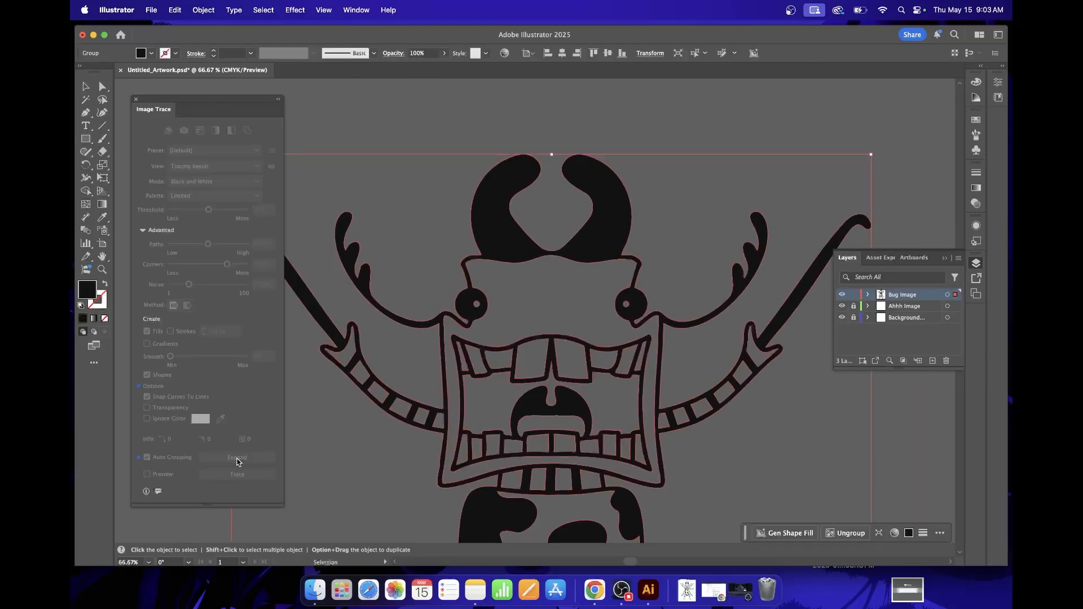
Select the expanded bug's outline with the Direct Selection tool and examine its anchor points from the horns to the feet.
scroll(545, 387, "down", 5)
scroll(537, 391, "left", 3)
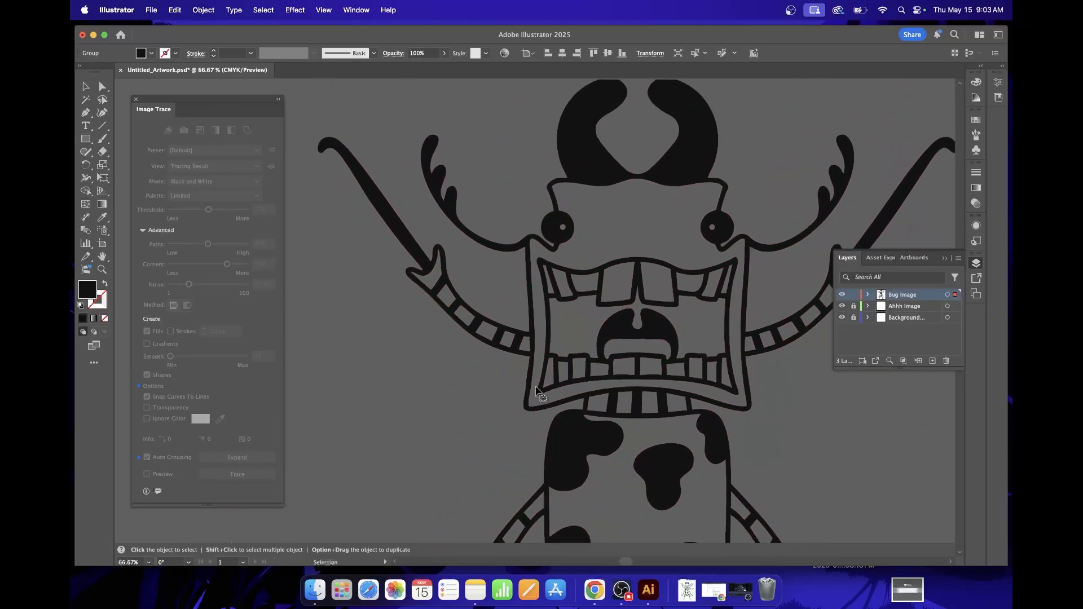
scroll(536, 389, "up", 2)
scroll(536, 390, "left", 1)
left_click(535, 389)
left_click(102, 87)
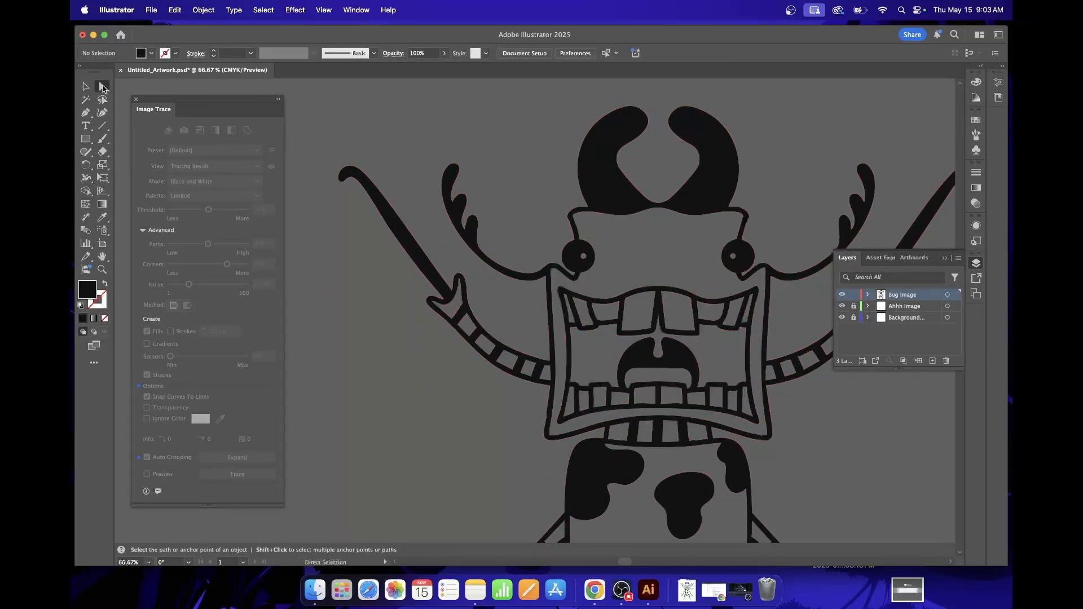
left_click(610, 155)
scroll(670, 359, "down", 5)
scroll(670, 360, "right", 3)
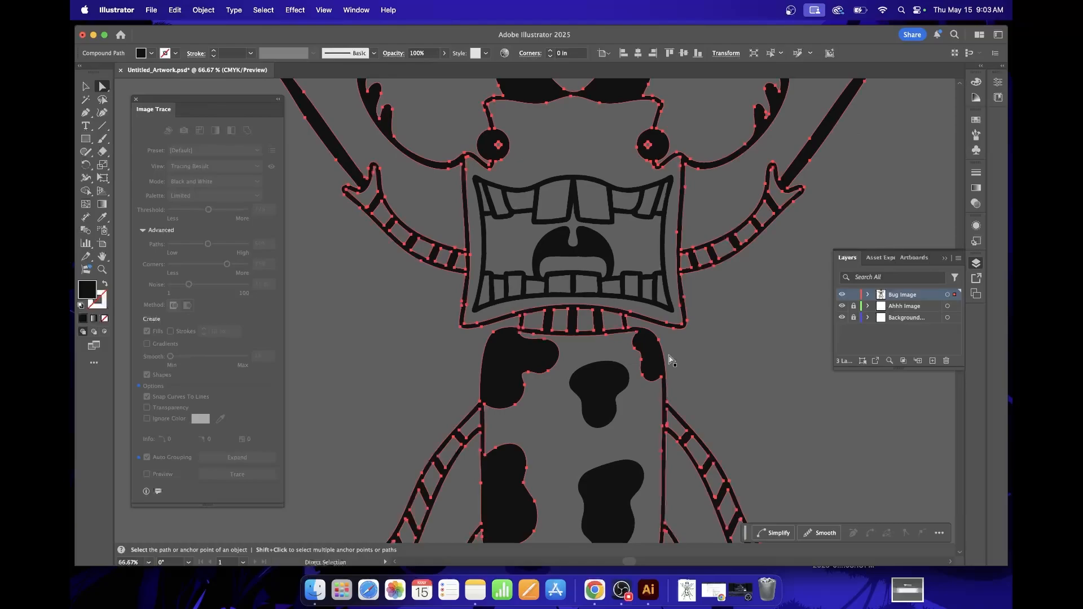
scroll(671, 359, "down", 10)
scroll(671, 360, "left", 3)
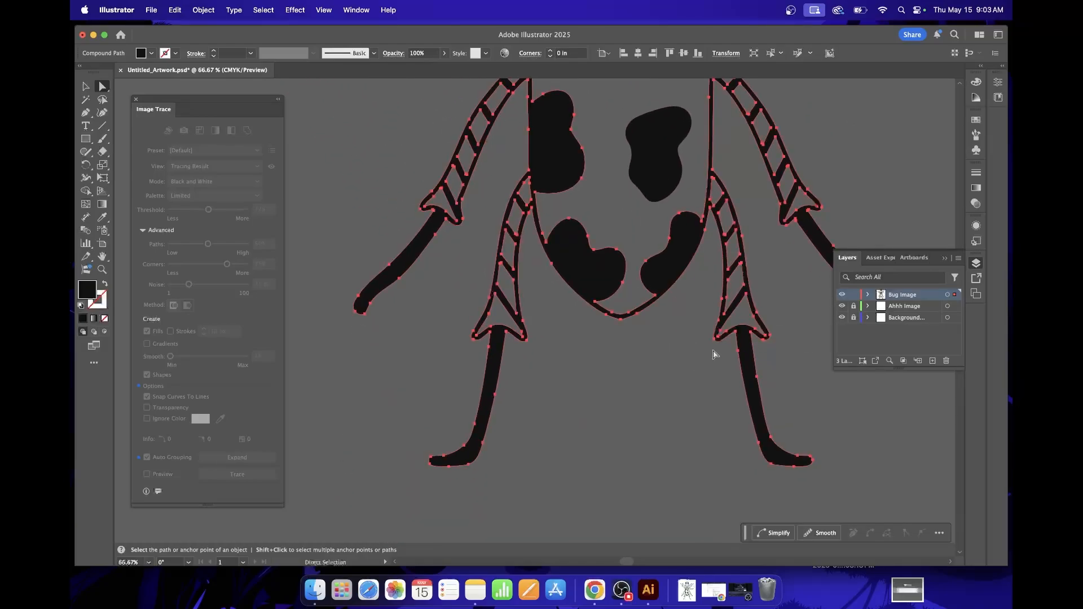
scroll(667, 280, "up", 8)
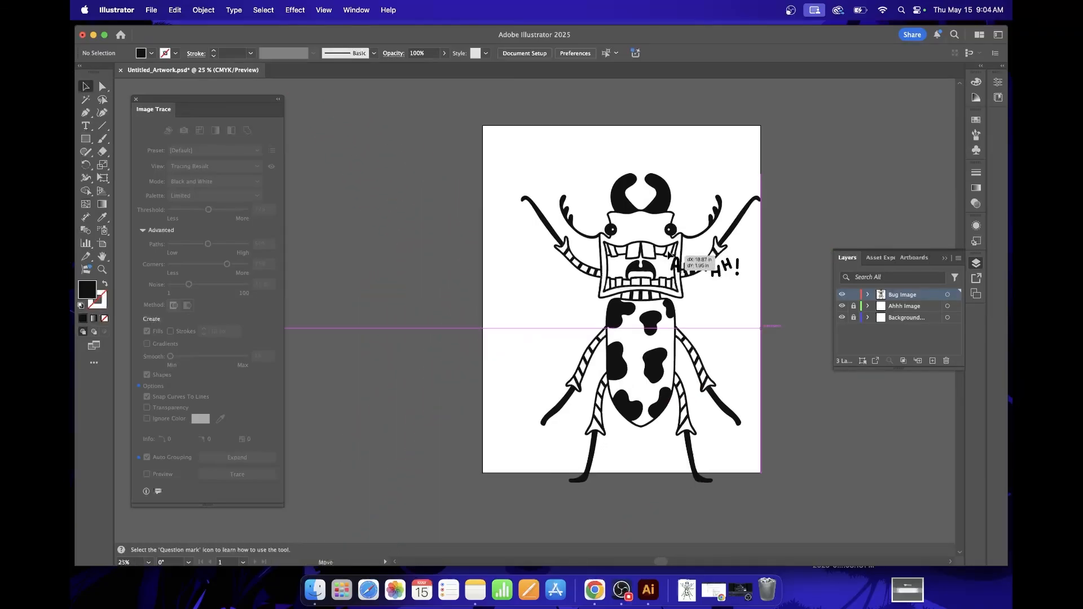
Move the vector bug back onto the artboard and align it to the artboard's horizontal and vertical center.
left_click_drag(662, 260, 642, 228)
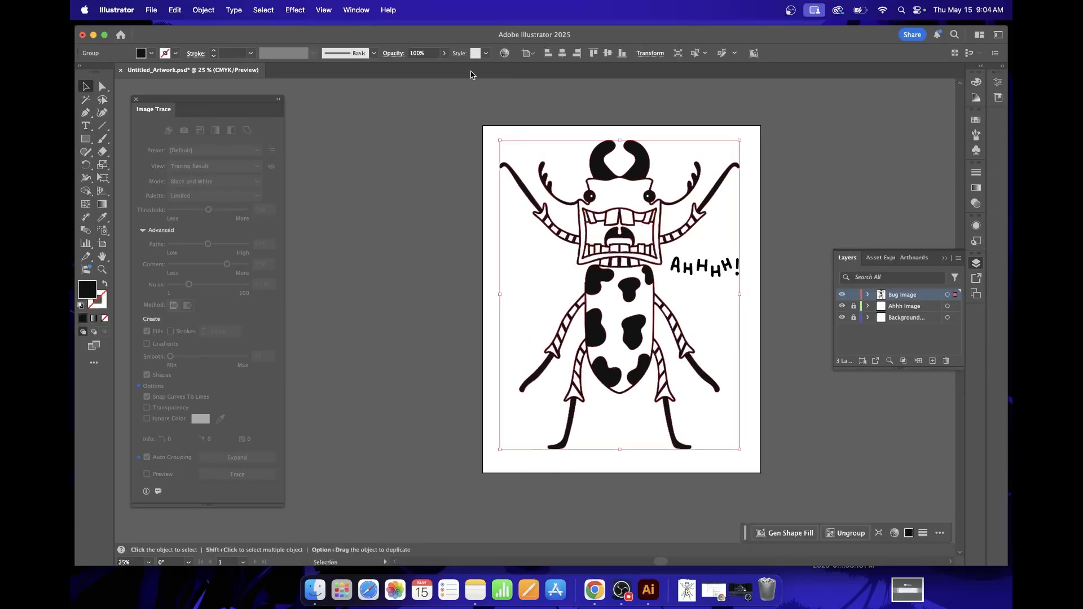
left_click(562, 57)
left_click(608, 55)
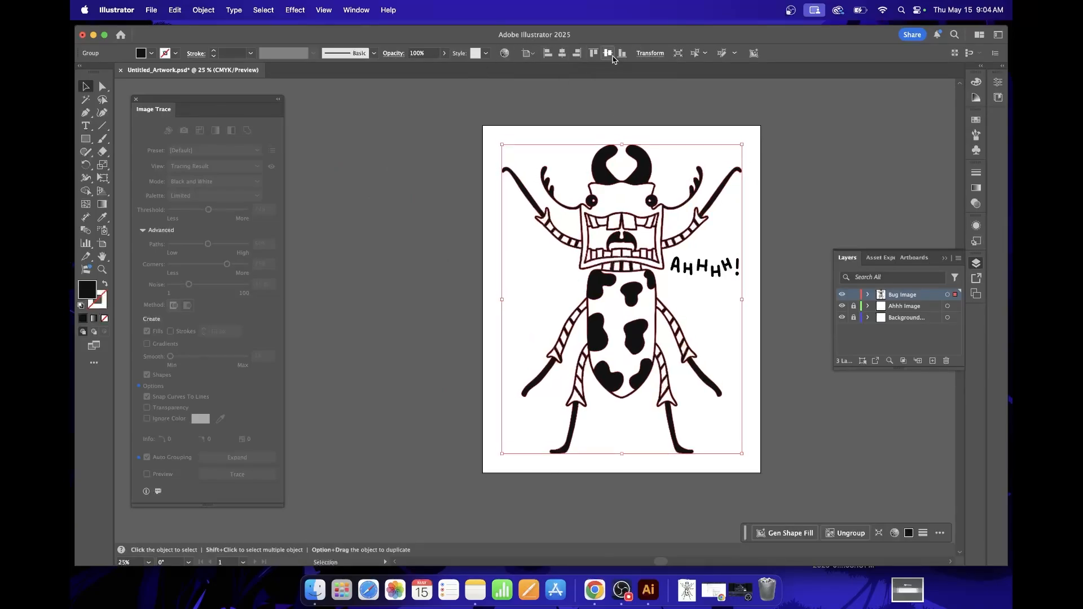
Lock the Bug Image layer, then unlock the Ahhh Image layer and make it the active layer.
left_click(854, 295)
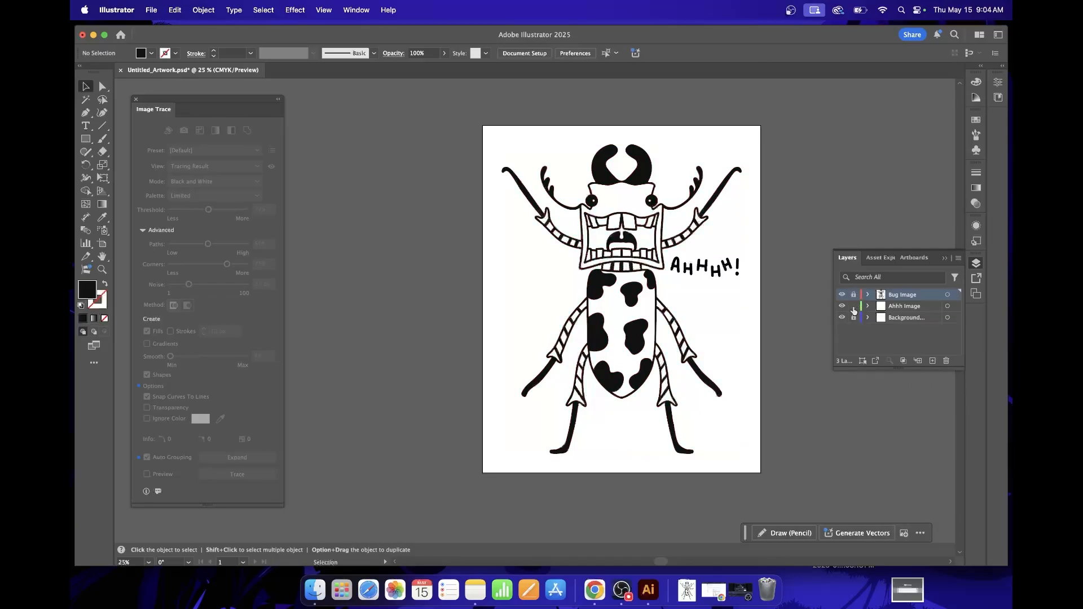
left_click(885, 307)
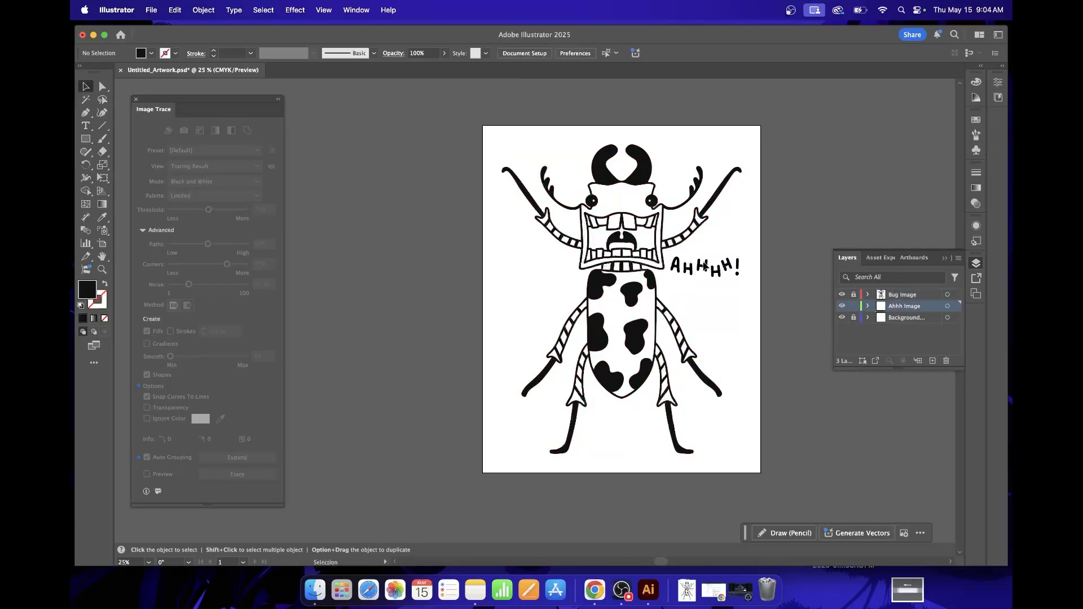
Move the AHHHH! lettering image off the artboard to its left side, at about X -10.26 in, Y 10 in.
left_click(705, 268)
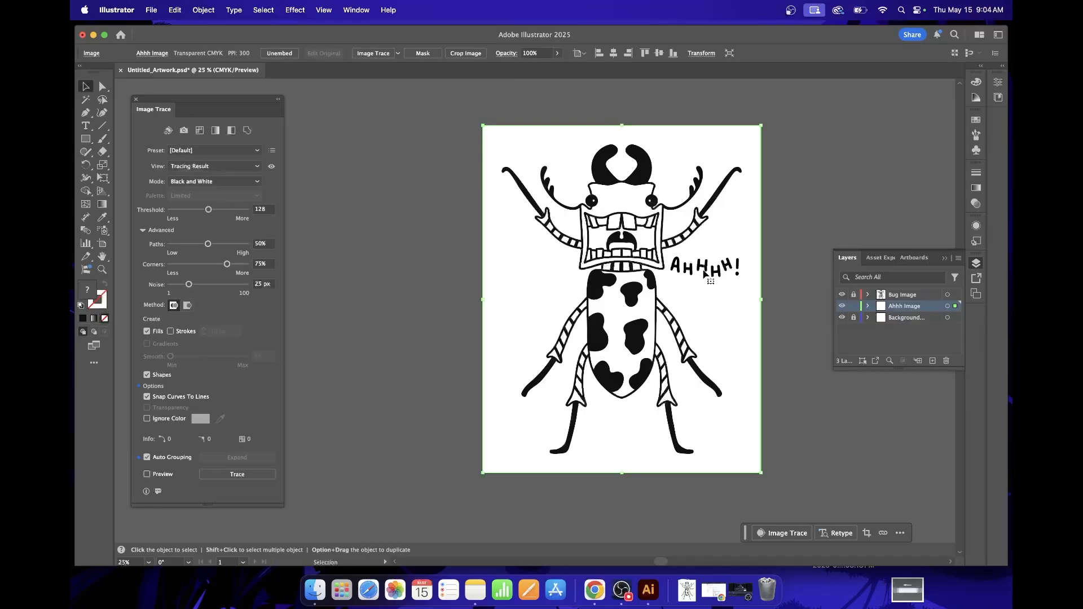
left_click_drag(705, 275, 387, 274)
scroll(443, 290, "left", 5)
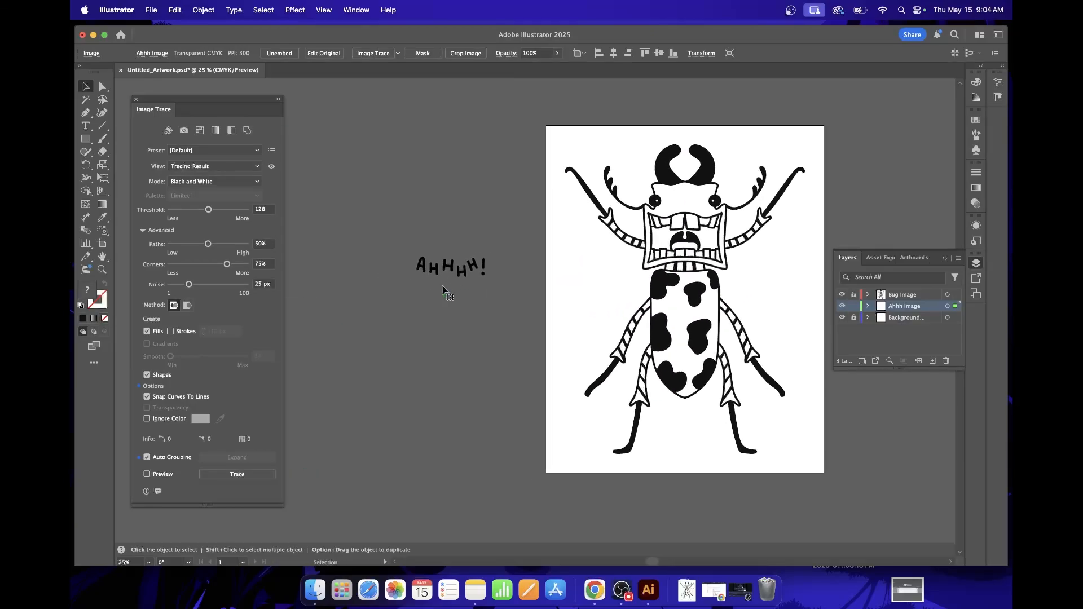
Trace the AHHHH! image in Black and White mode with the tracing preview on and Ignore Color set to white.
left_click(147, 474)
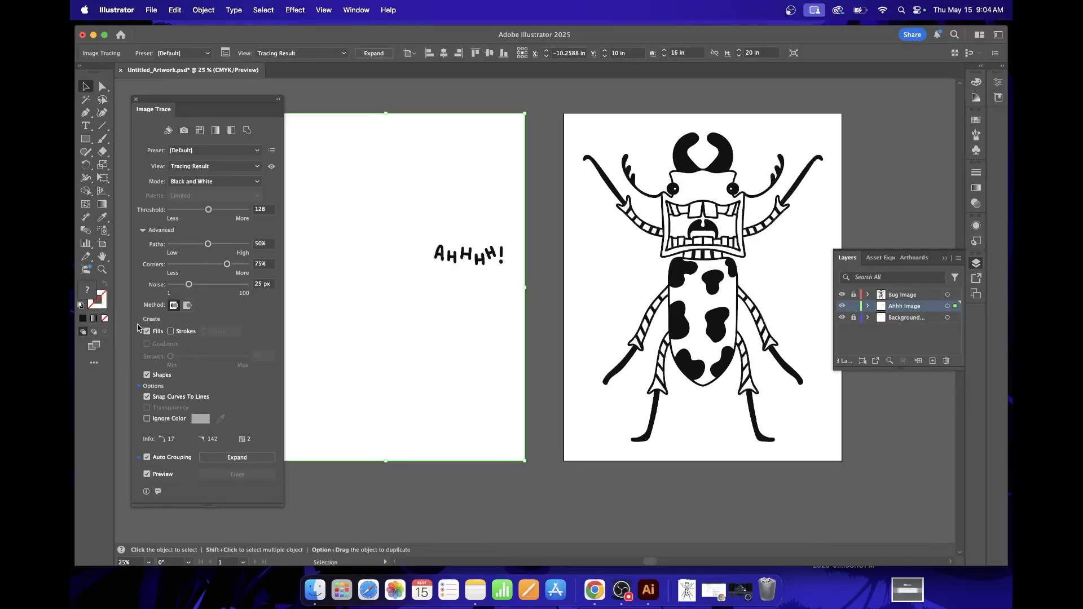
left_click(148, 420)
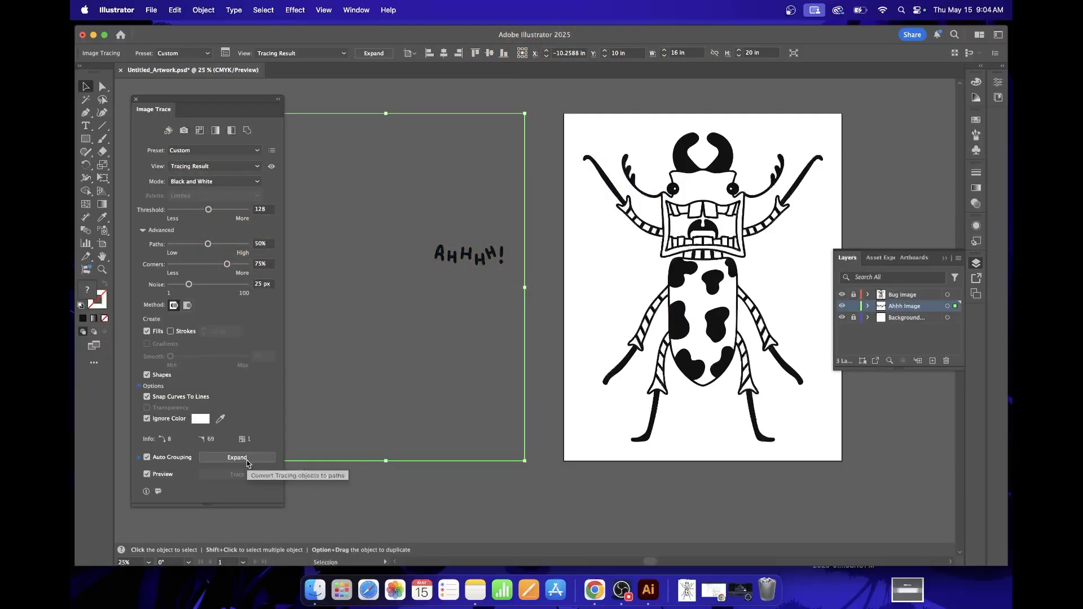
Expand the traced lettering into paths and move it back onto the artboard, to the right of the bug's head.
left_click(247, 462)
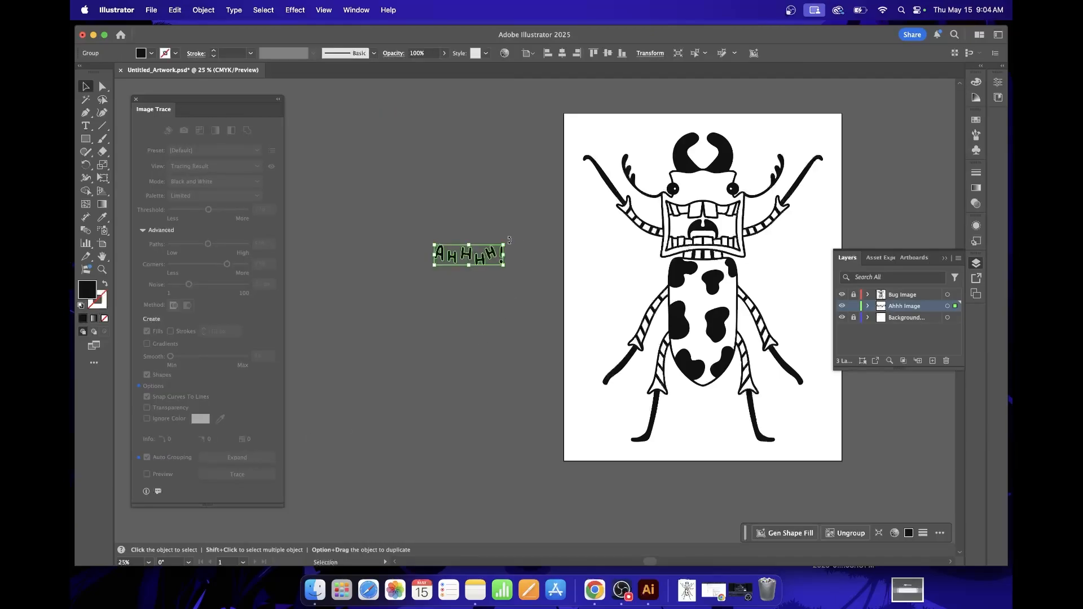
left_click_drag(452, 257, 775, 241)
Check the anchor points on the right leg of the second H and adjust the one at its bottom with Direct Selection.
key("super+equal")
key("super+equal")
key("super+equal")
key("super+equal")
key("super+equal")
key("super+equal")
key("super+equal")
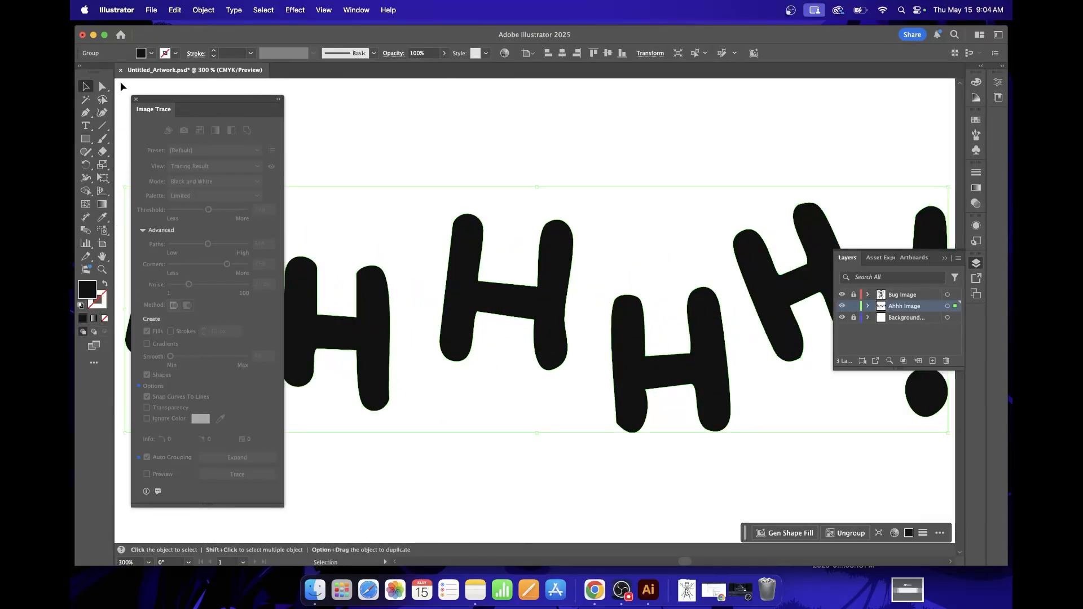
left_click(103, 86)
left_click(535, 321)
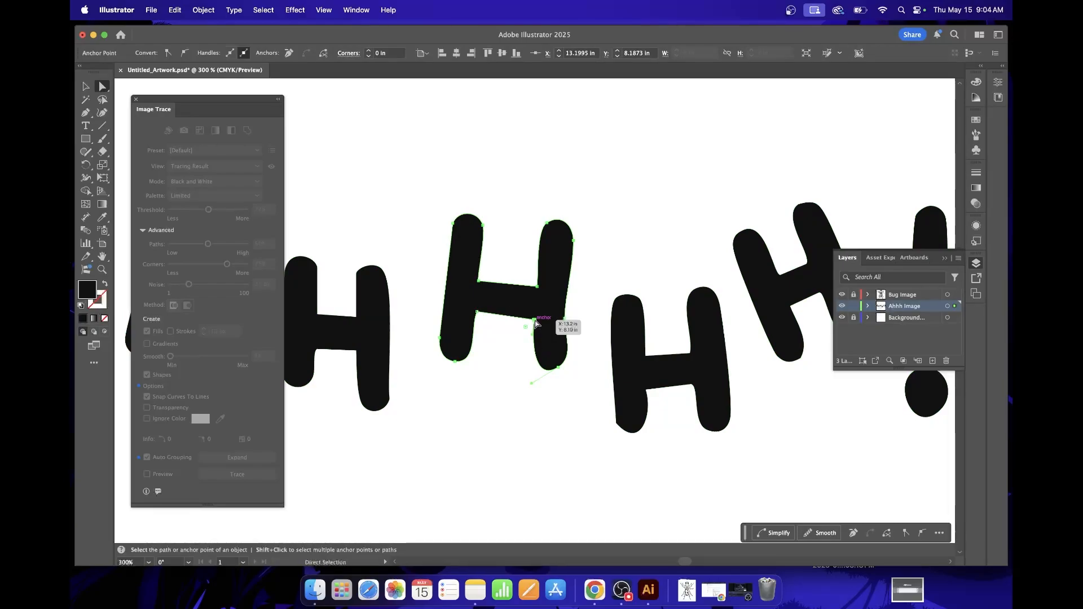
left_click(565, 319)
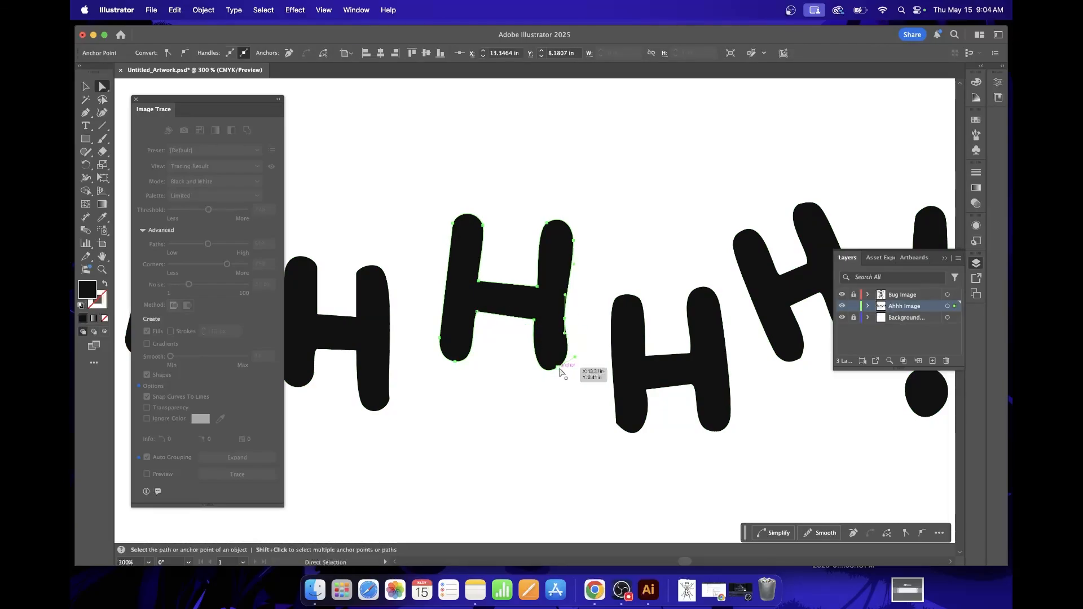
left_click_drag(560, 369, 551, 370)
left_click(549, 435)
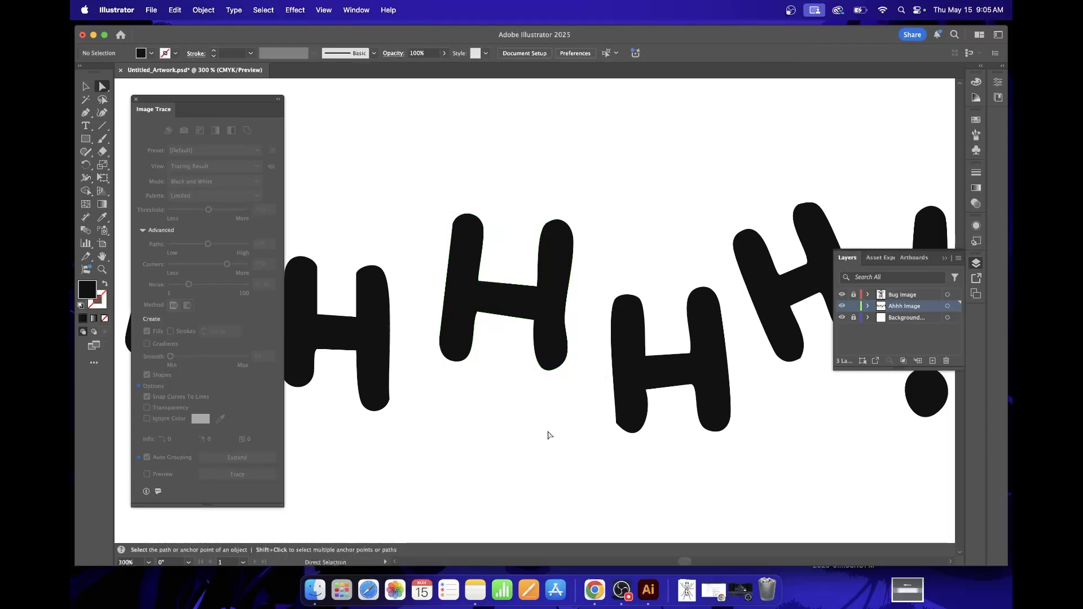
Round the sharp lower-left corner of the third H to a radius of about 0.08 in with its live corner.
left_click(632, 414)
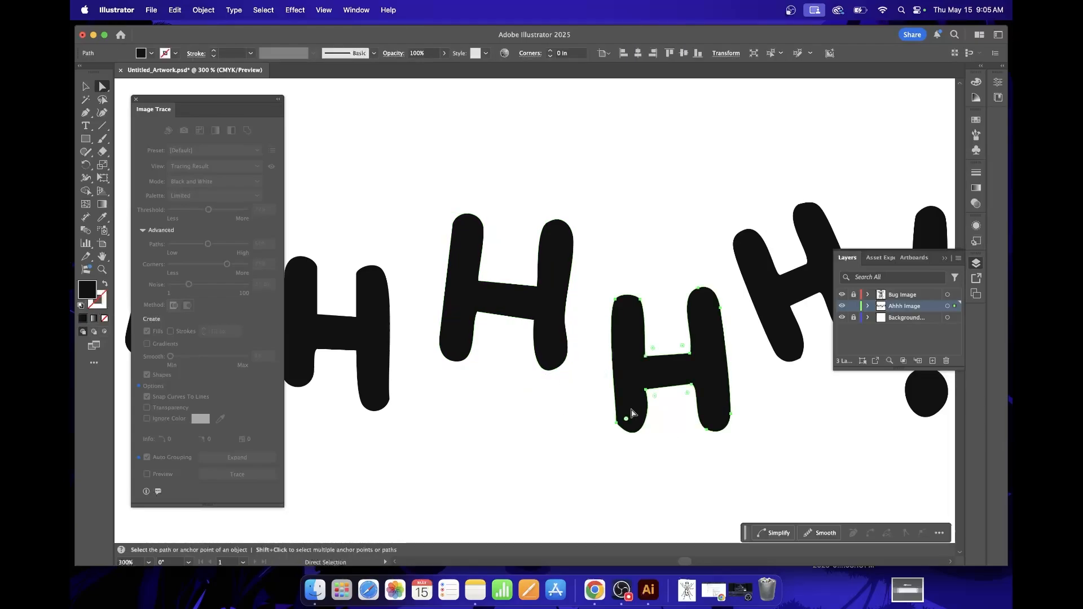
key("super+equal")
key("super+equal")
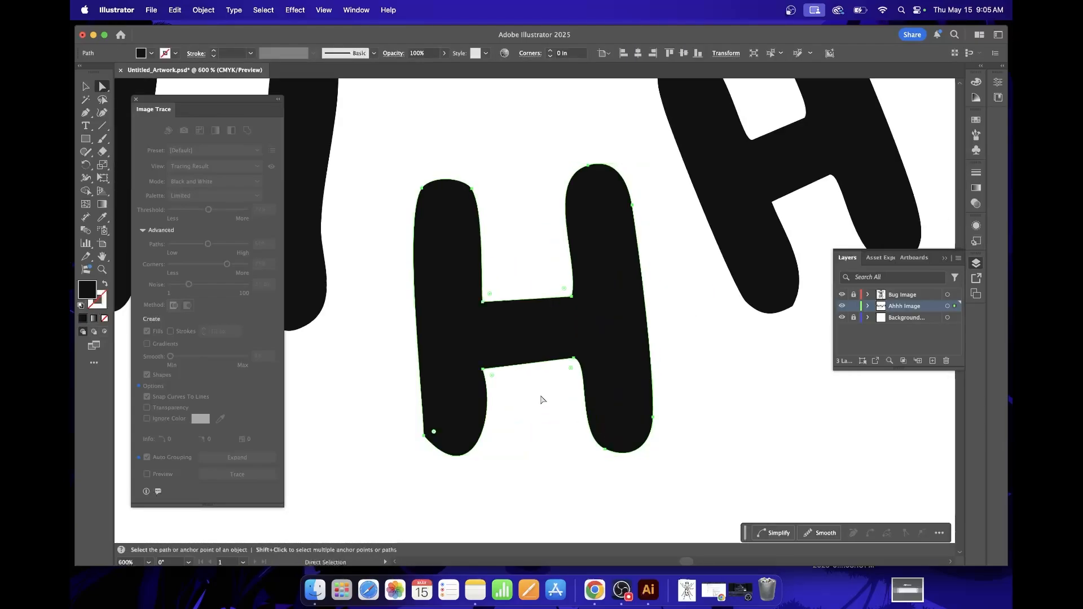
scroll(541, 397, "down", 2)
scroll(541, 397, "left", 2)
left_click(501, 378)
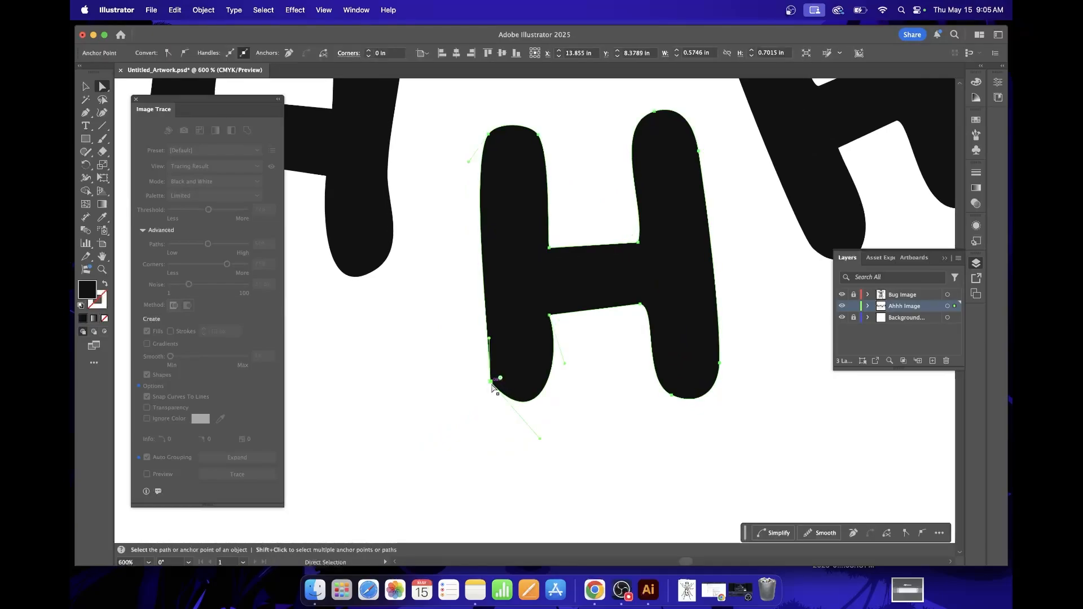
left_click_drag(500, 378, 512, 358)
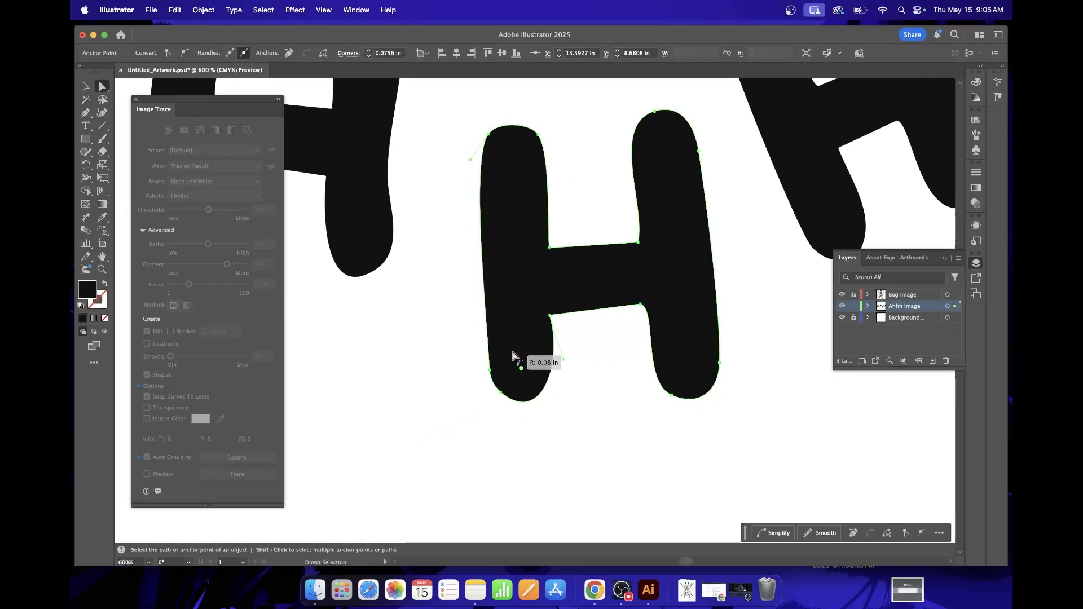
left_click(608, 383)
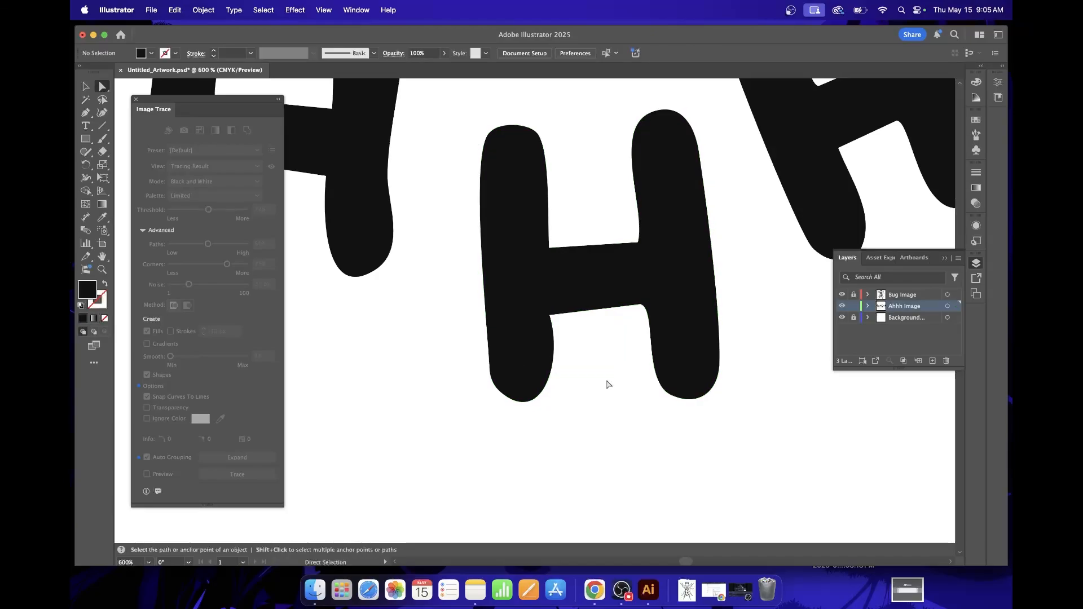
Round the sharp lower-right corner of the first H to a radius of about 0.07 in with its live corner.
key("super+minus")
key("super+minus")
scroll(608, 384, "left", 10)
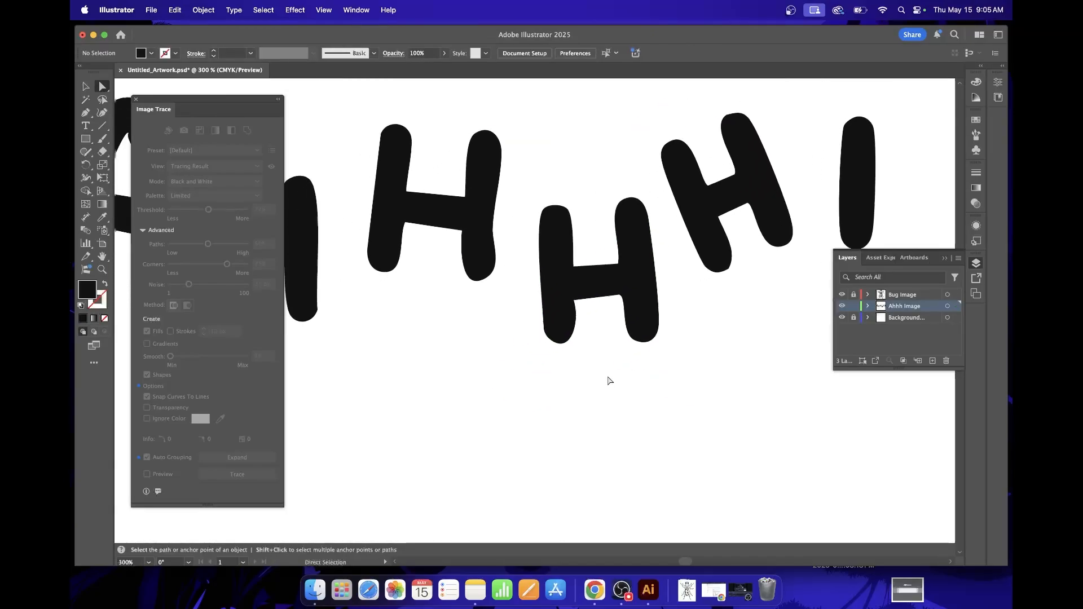
left_click(467, 322)
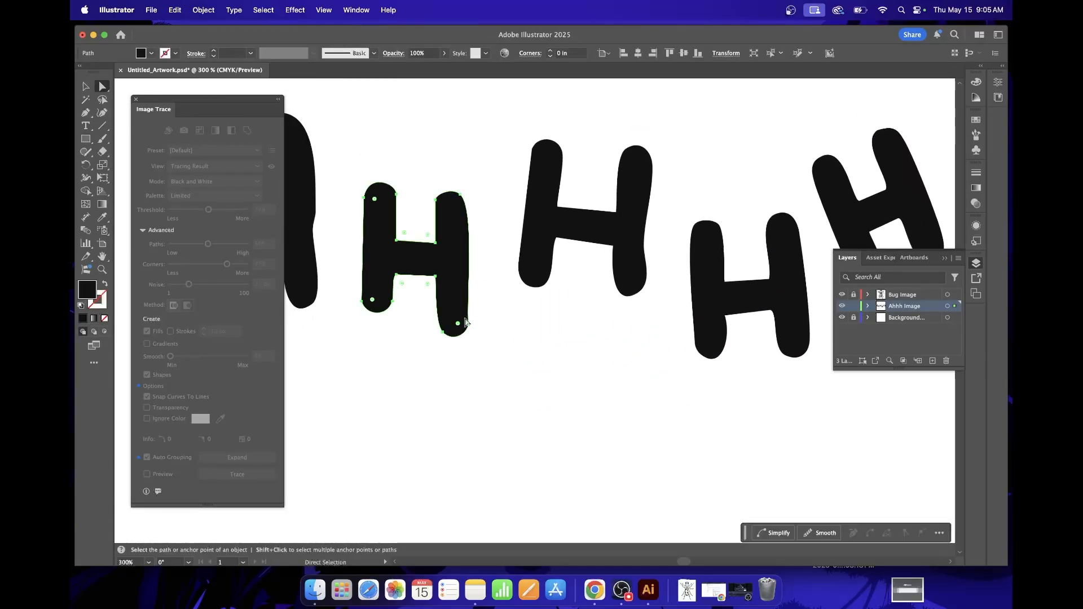
key("super+equal")
key("super+equal")
key("super+equal")
scroll(586, 352, "down", 3)
scroll(586, 351, "right", 2)
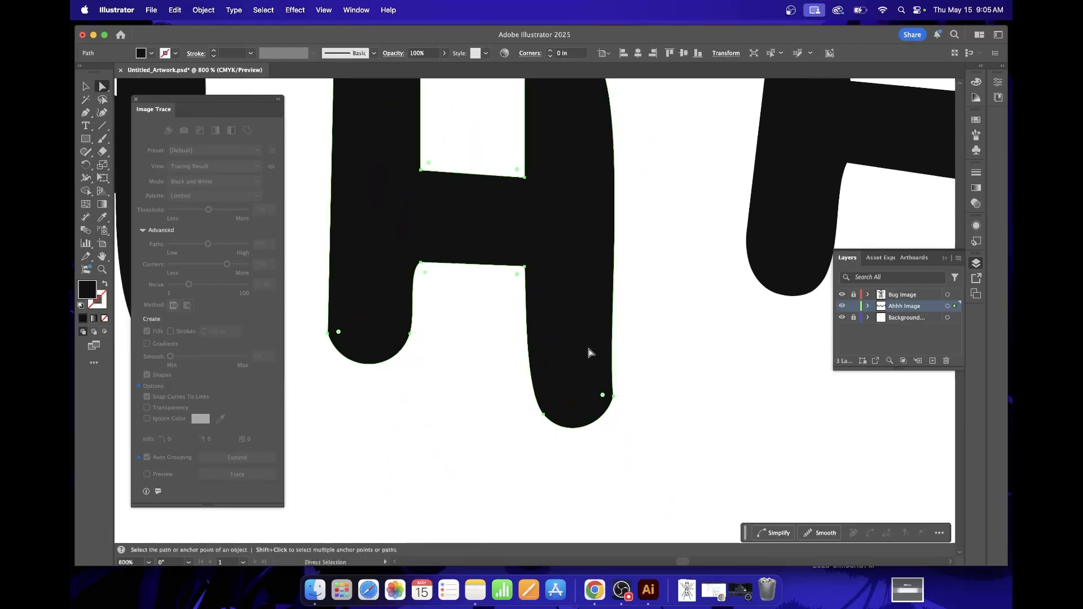
left_click(613, 396)
left_click_drag(603, 395, 563, 389)
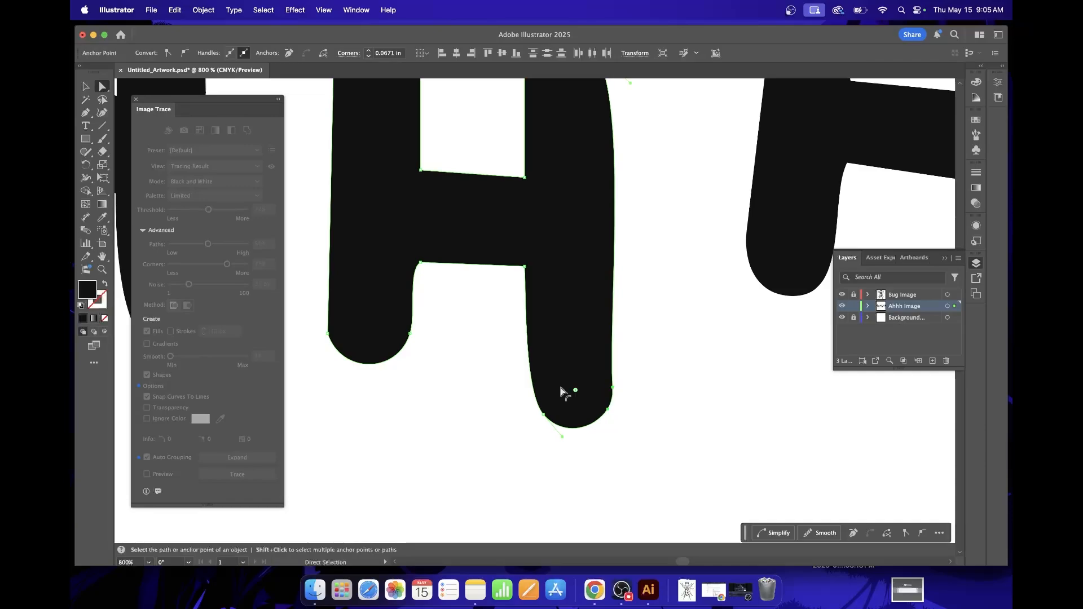
left_click(681, 406)
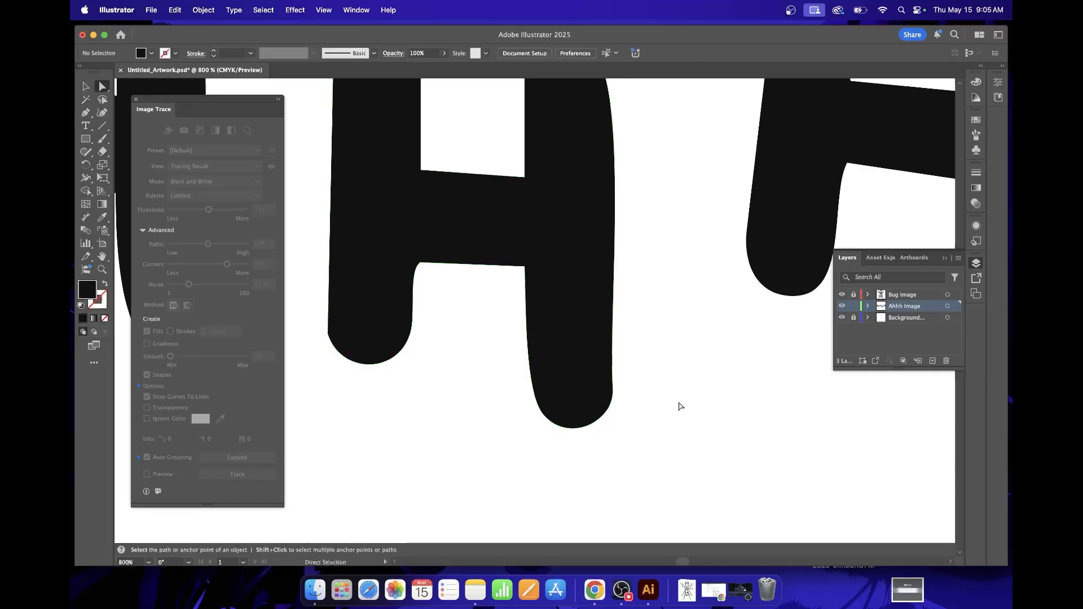
Round the lower-left corner of the first H to a radius of about 0.05 in with its live corner.
left_click(329, 334)
left_click_drag(338, 334, 358, 327)
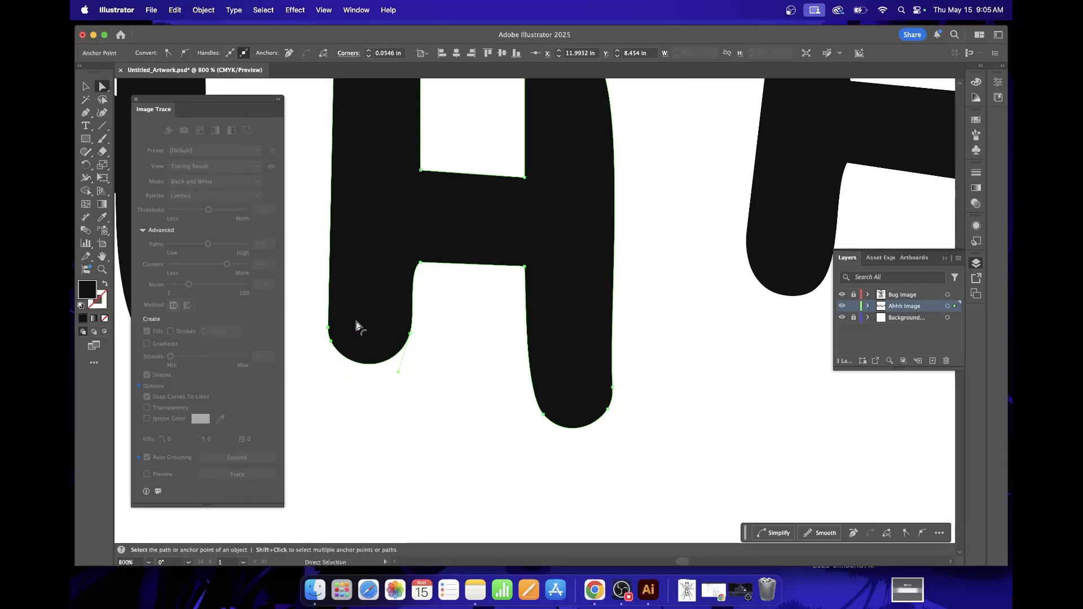
left_click(455, 302)
scroll(455, 302, "up", 5)
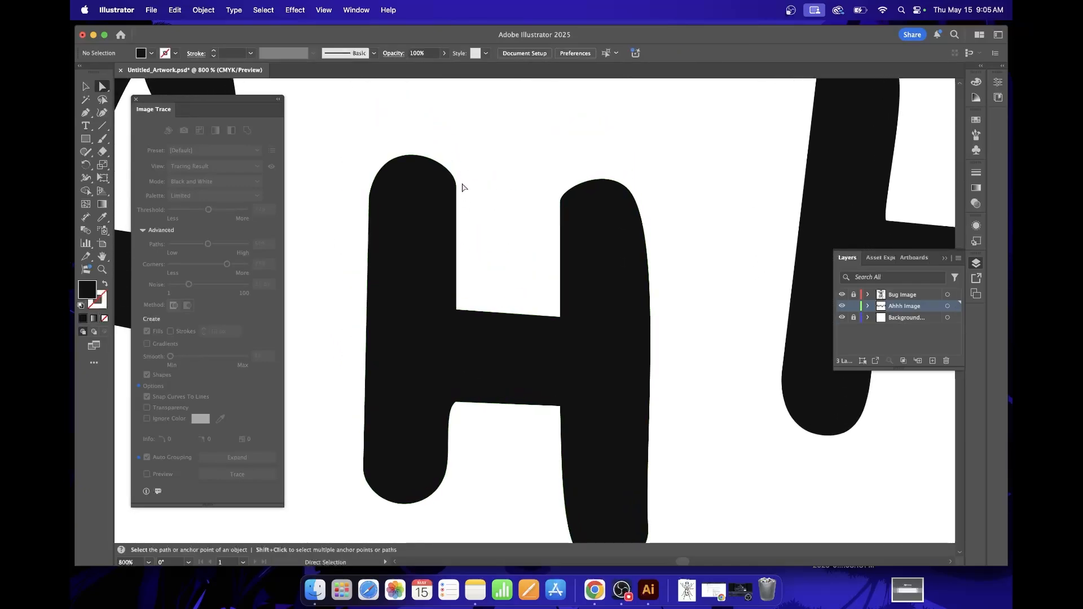
scroll(463, 188, "left", 8)
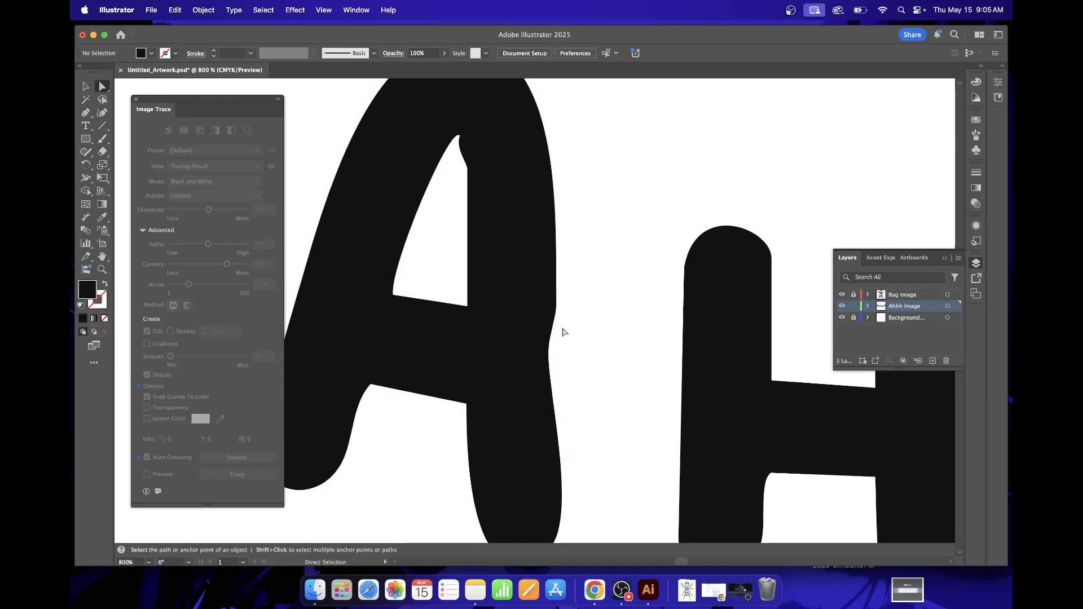
Smooth the bump on the A's outer right edge and the notch atop its inner opening by adjusting their anchor points and handles.
left_click(556, 302)
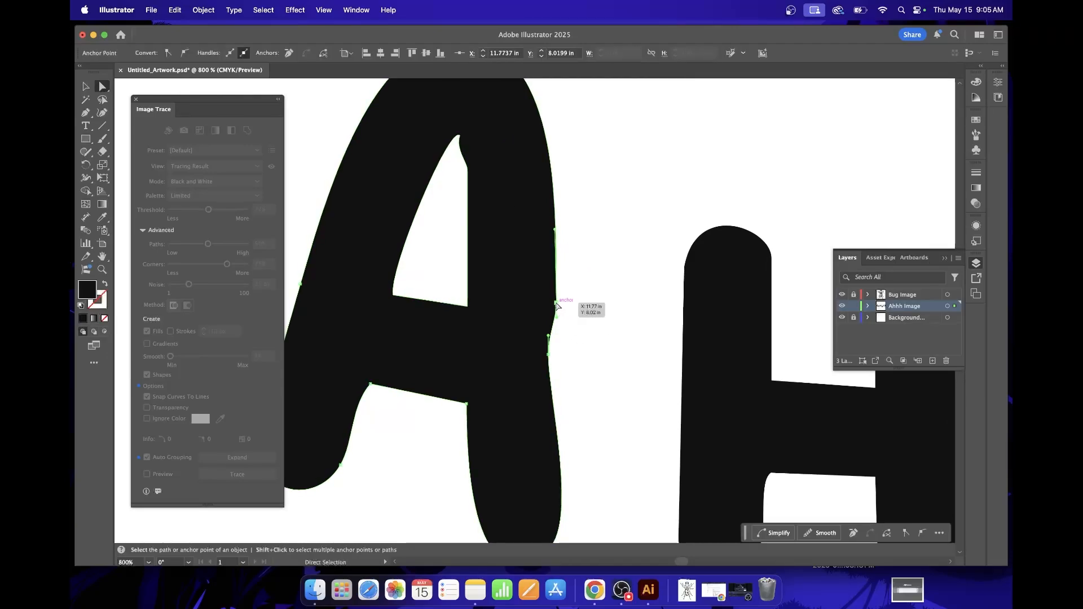
left_click_drag(556, 302, 550, 268)
scroll(587, 259, "up", 5)
scroll(588, 259, "left", 4)
left_click(512, 215)
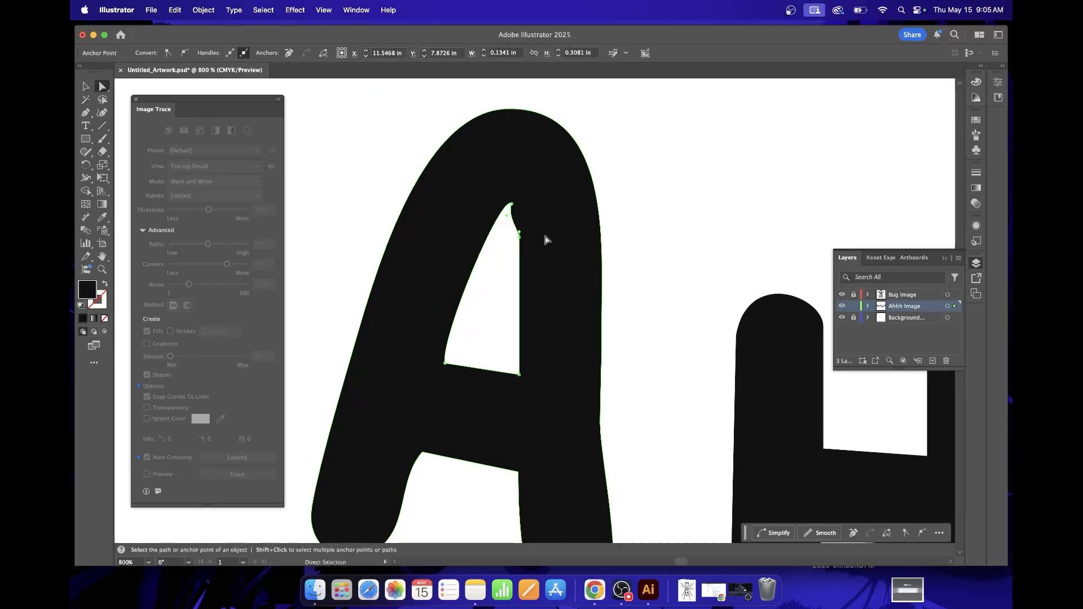
left_click(512, 205)
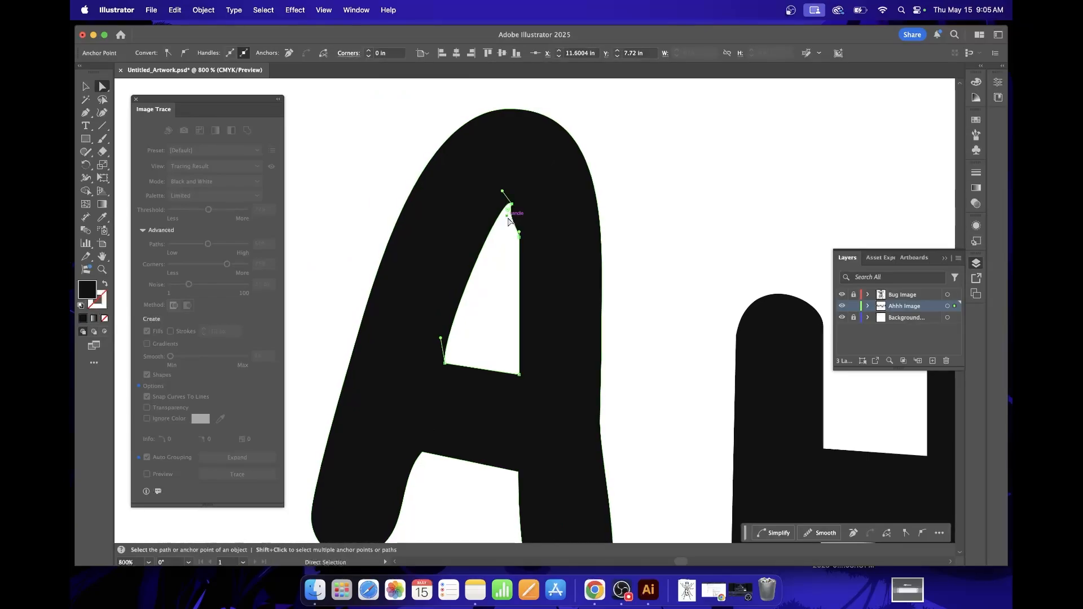
left_click_drag(515, 213, 520, 230)
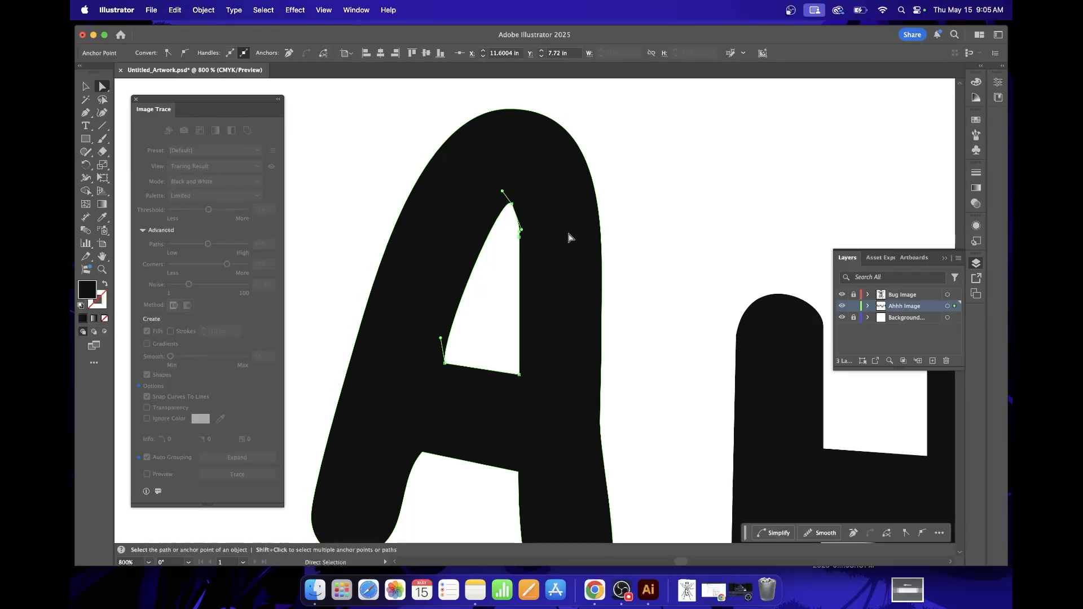
left_click(645, 233)
left_click(517, 225)
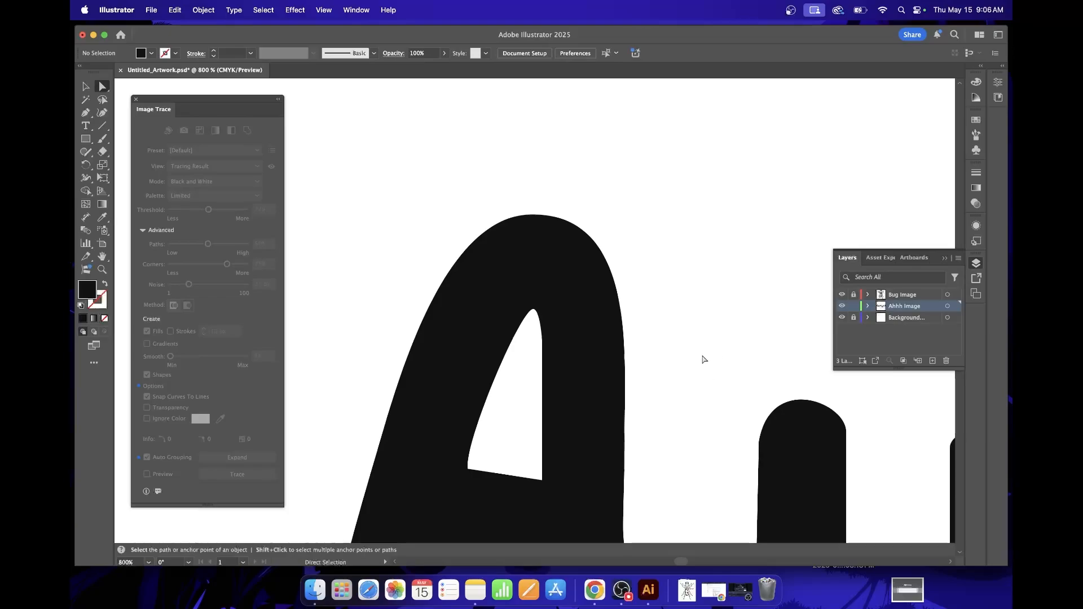
Smooth the upper-left corner of the first H's right leg by adjusting its anchor point and direction handle.
scroll(699, 355, "down", 5)
scroll(687, 350, "right", 15)
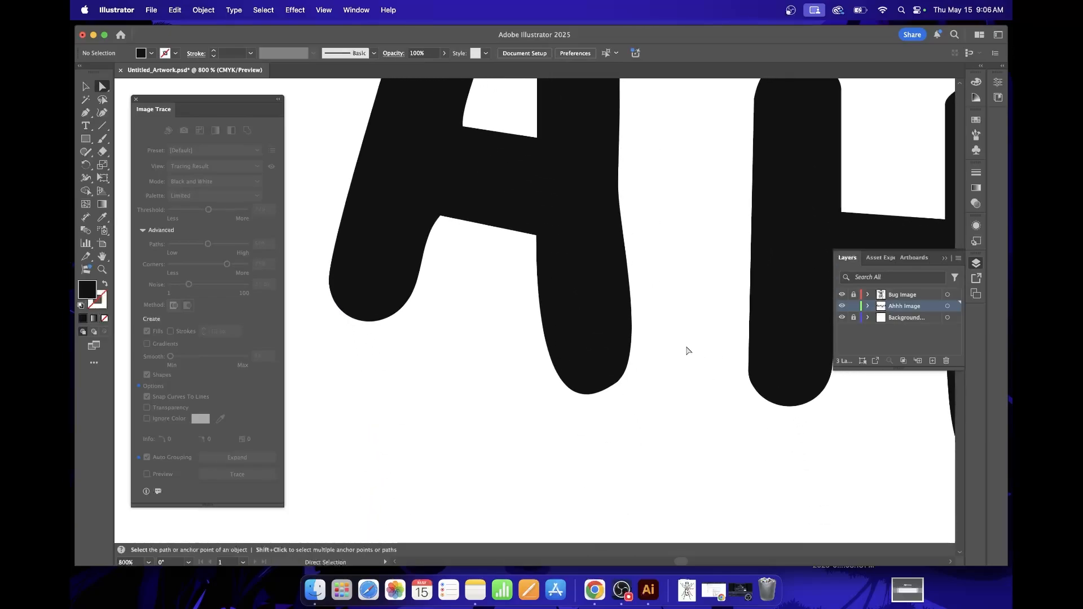
scroll(687, 350, "up", 2)
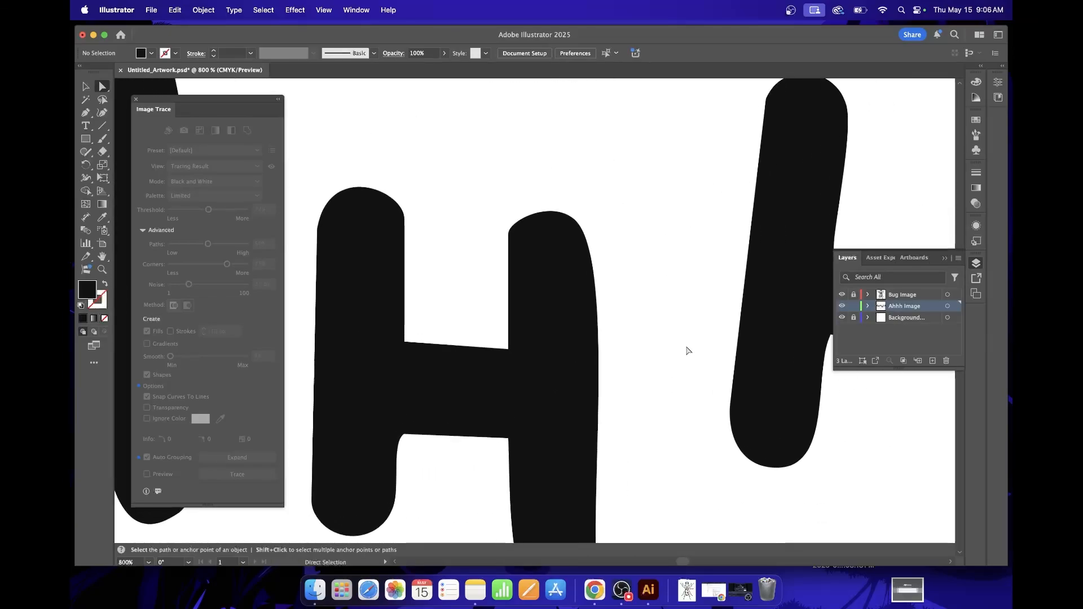
left_click(510, 233)
key("super+equal")
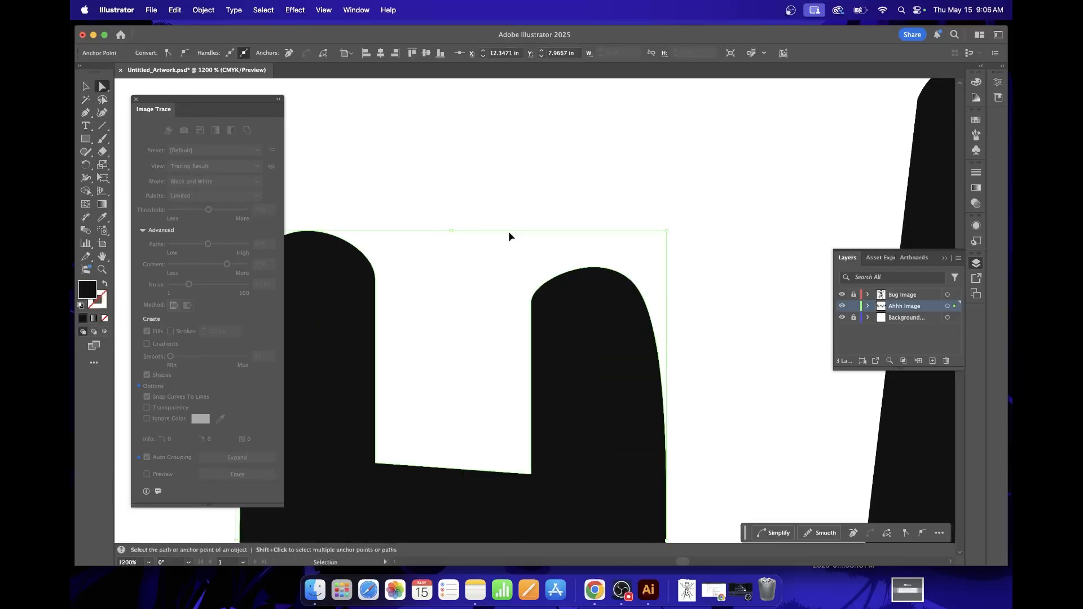
key("super+equal")
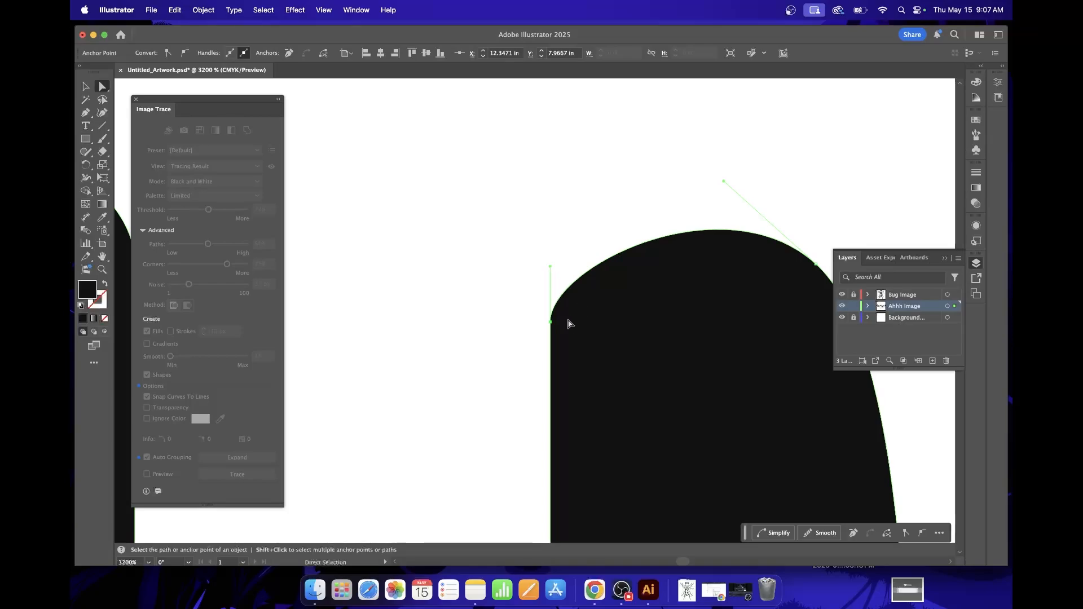
left_click_drag(550, 267, 564, 269)
left_click_drag(550, 322, 553, 313)
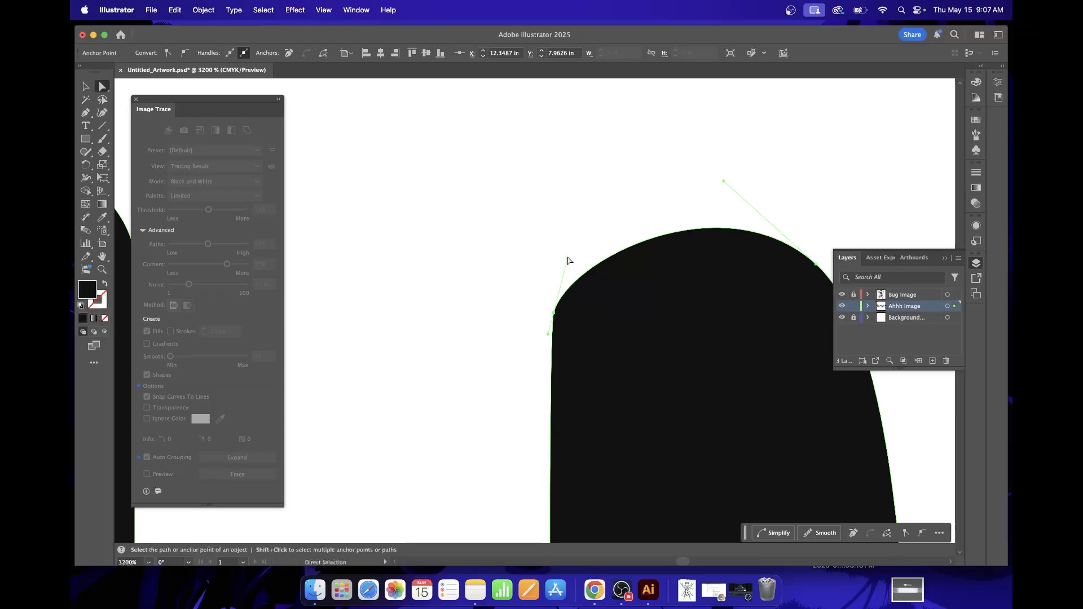
mouse_move(568, 259)
left_mouse_down()
mouse_move(556, 236)
mouse_move(568, 243)
left_mouse_up()
left_click(509, 311)
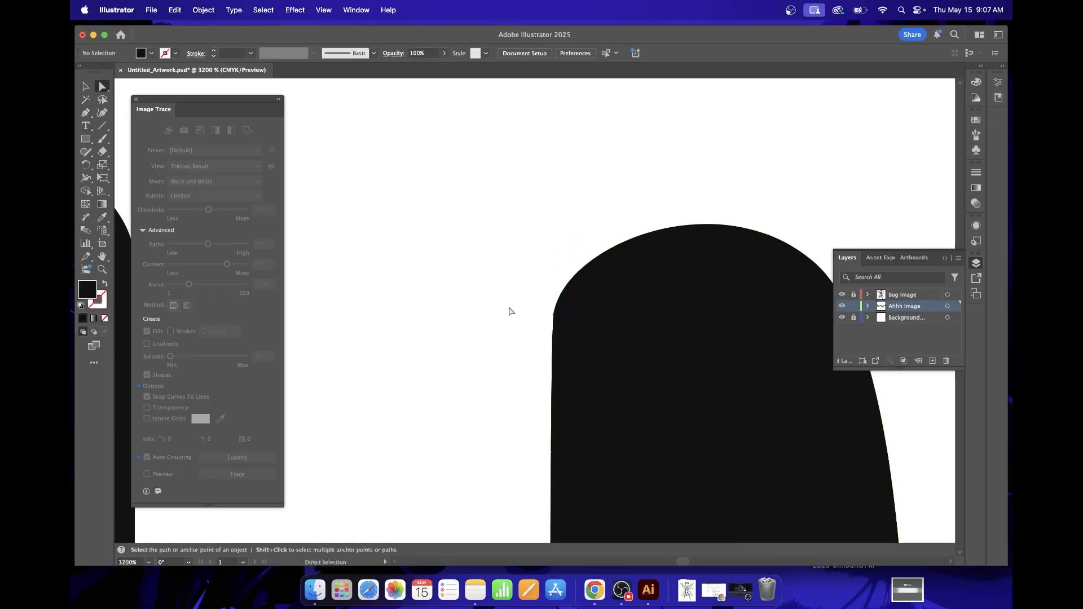
Review the cleaned-up AHHHH! lettering together with the whole beetle artwork.
key("super+minus")
key("super+minus")
key("super+minus")
key("super+minus")
key("super+minus")
key("super+minus")
key("super+minus")
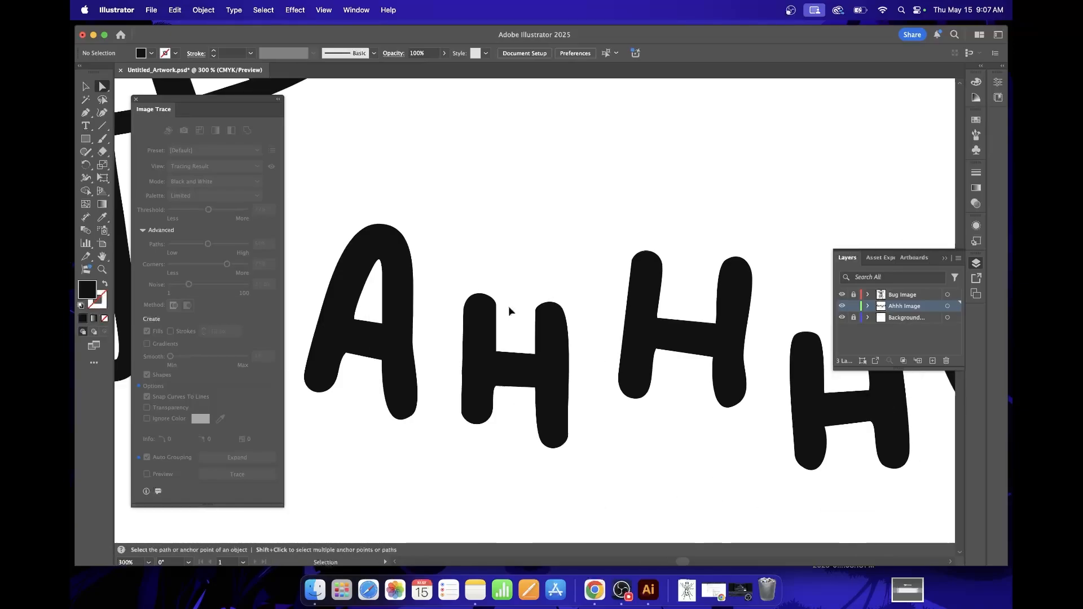
key("super+minus")
key("super+minus")
key("super+minus")
key("super+minus")
key("super+minus")
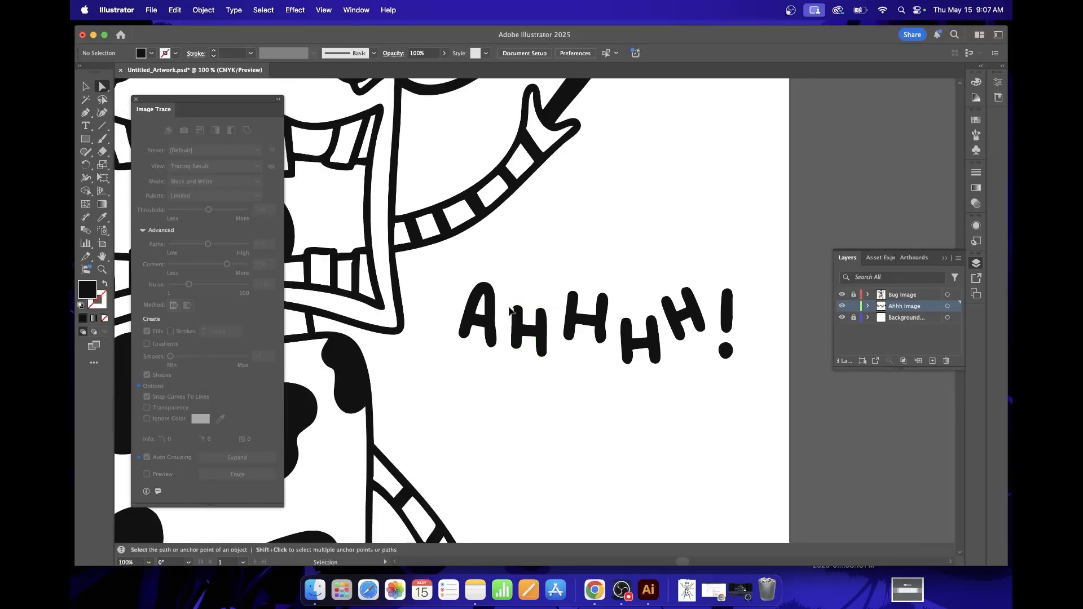
key("super+minus")
key("super+minus")
key("super+minus")
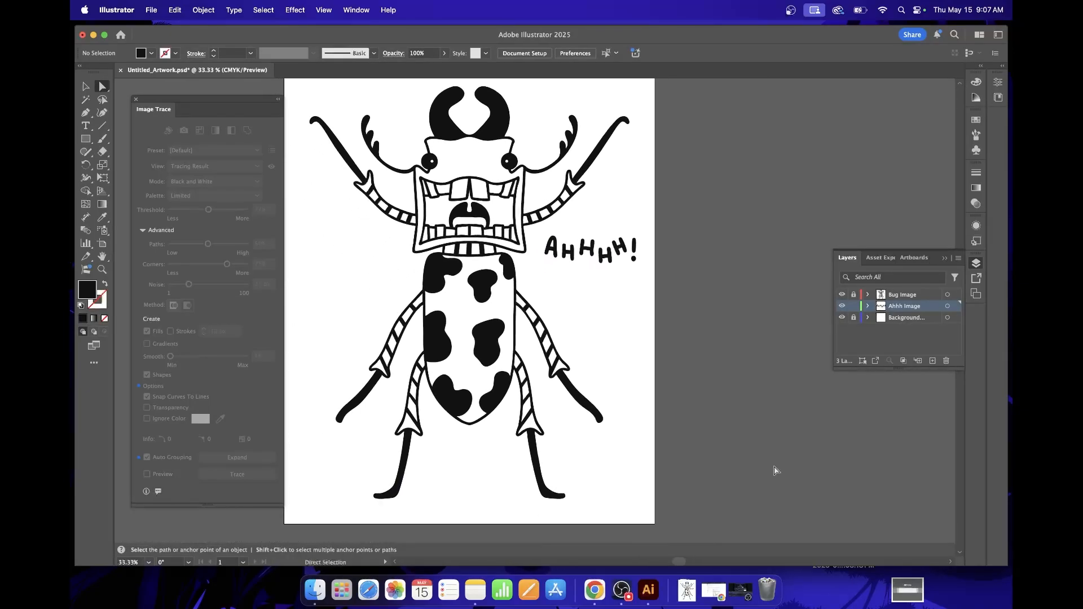
Unlock the Bug Image layer and select the beetle and the AHHHH! lettering together with the Selection tool.
left_click(85, 87)
left_click_drag(415, 185, 666, 428)
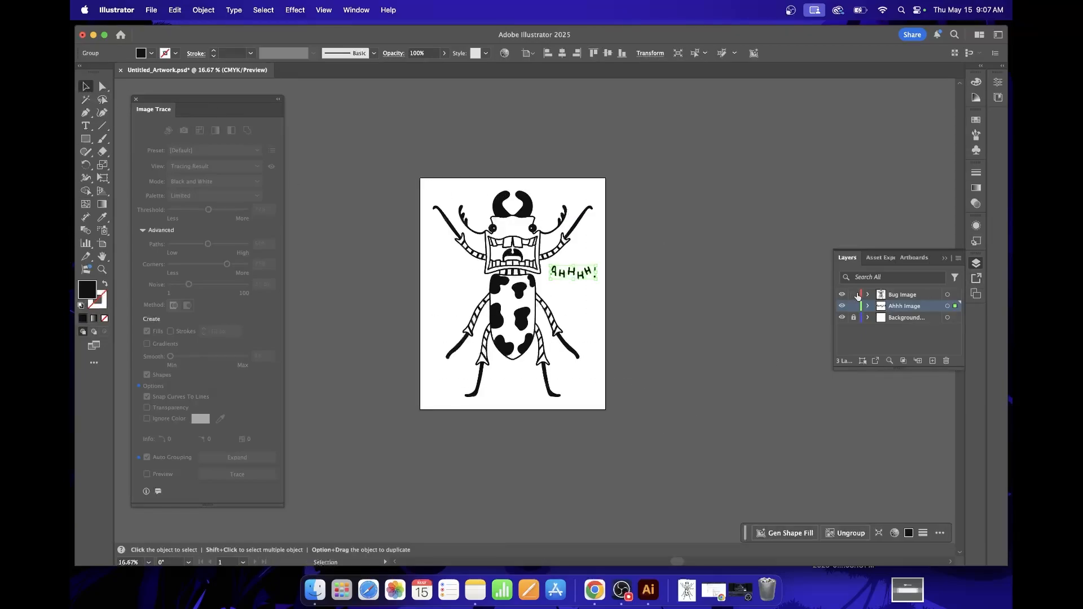
left_click(394, 193)
left_click_drag(437, 201, 612, 438)
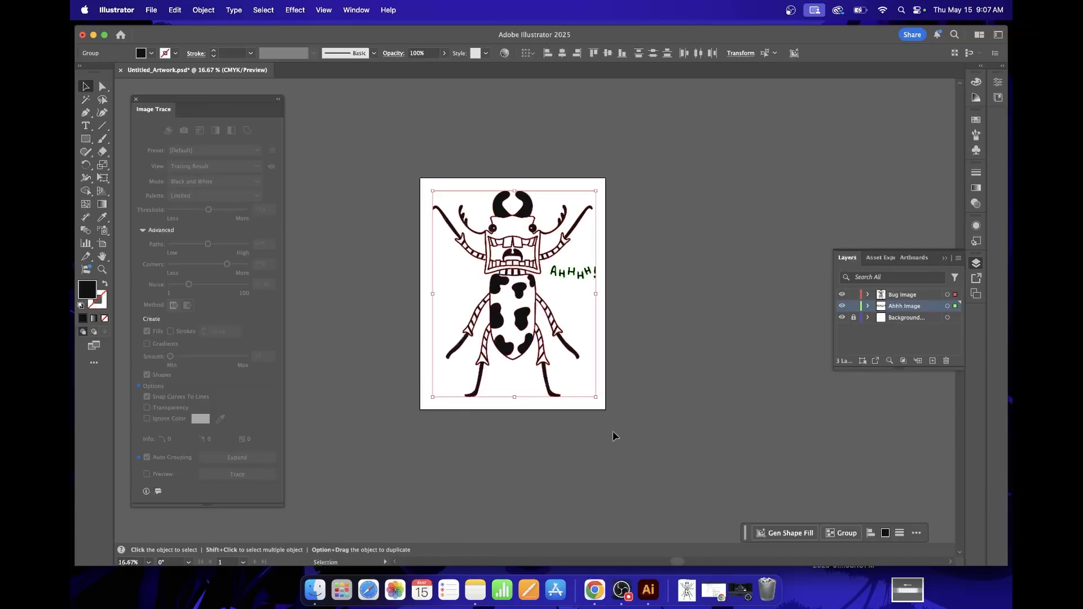
Try to scale the beetle artwork up beyond the artboard, undo the scaling and deselect everything.
key("super+minus")
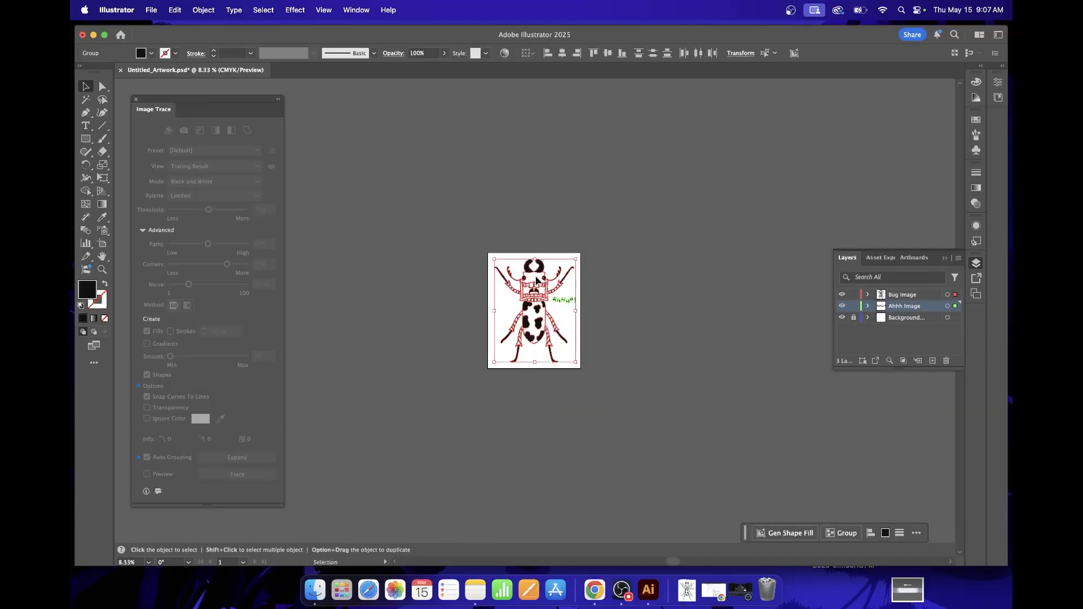
left_click_drag(698, 262, 352, 200)
key("super+z")
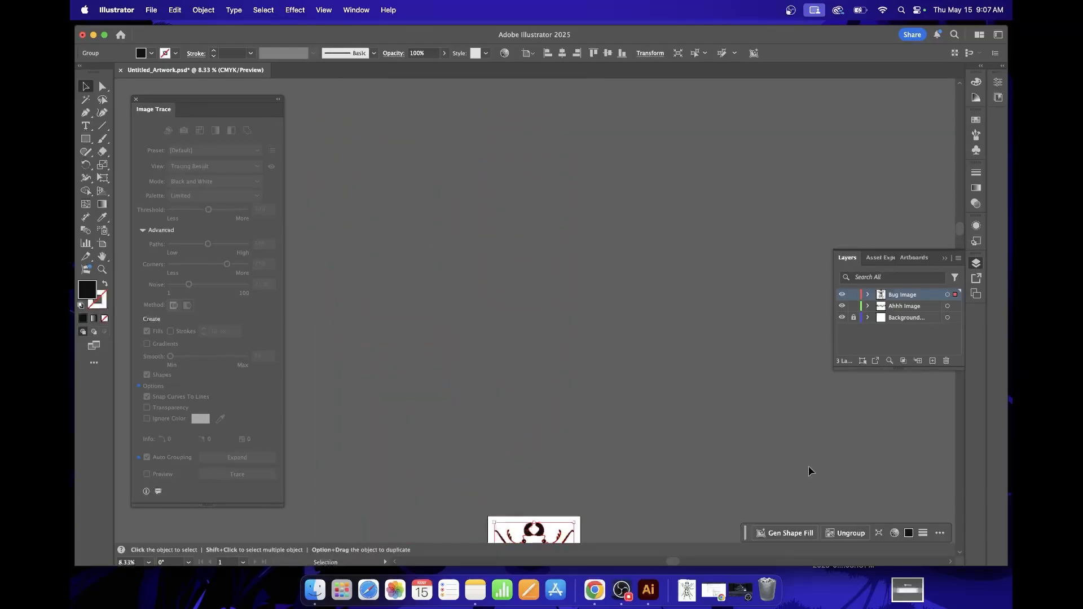
scroll(626, 386, "down", 5)
left_click(613, 424)
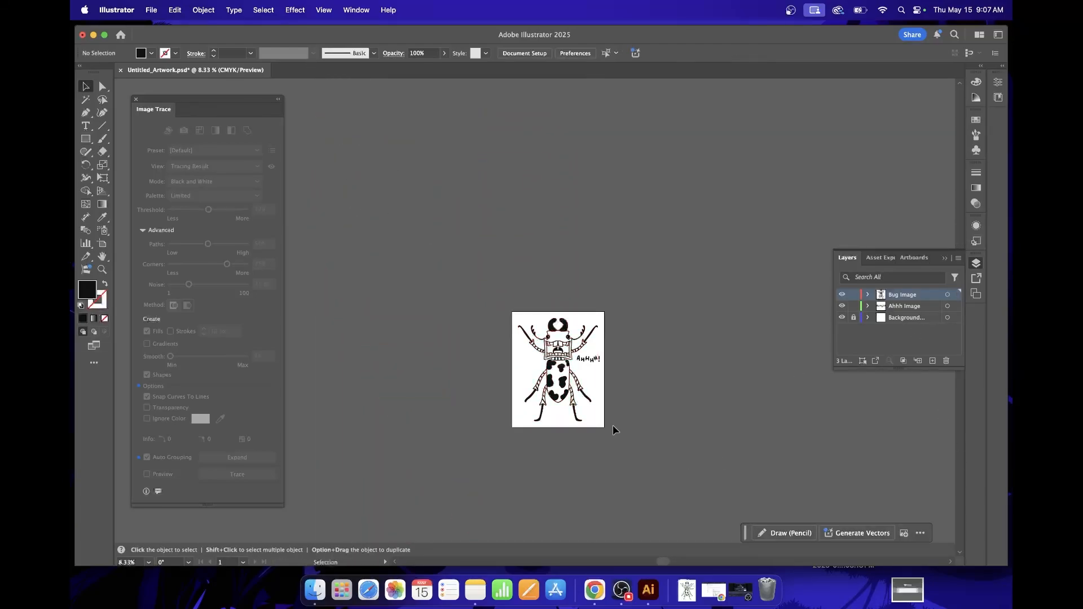
Select the beetle and lettering and scale both up far beyond the artboard as a resolution test.
left_click(520, 326)
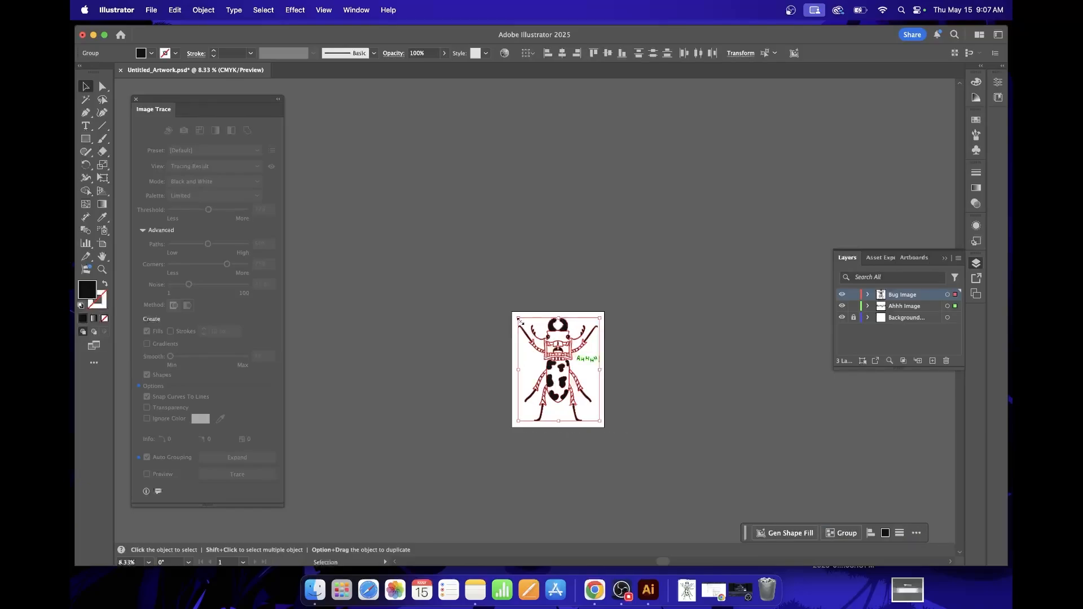
left_click_drag(519, 320, 277, 271)
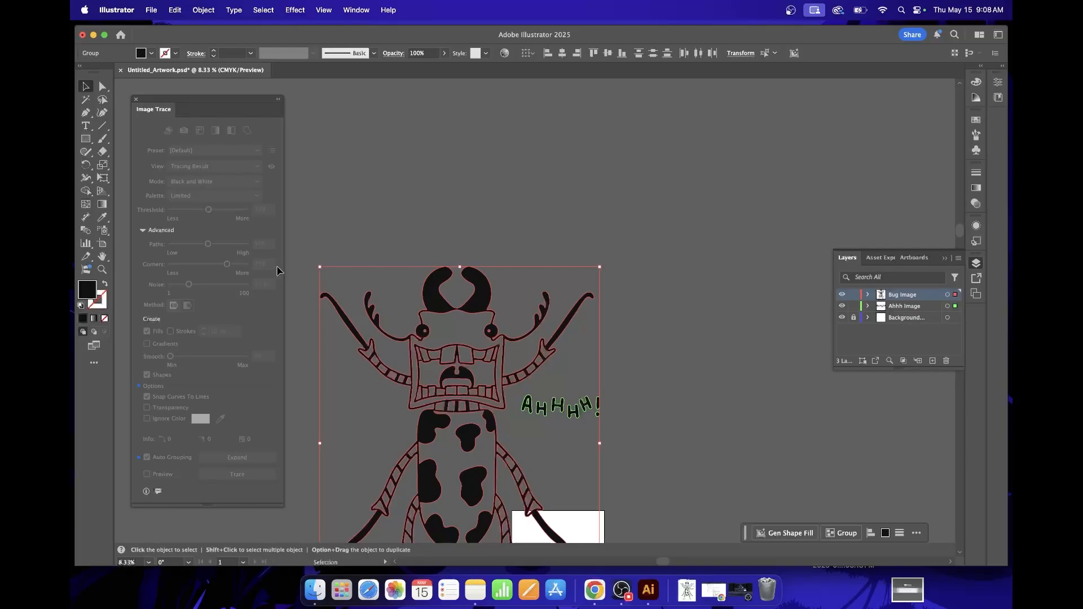
scroll(605, 354, "left", 5)
scroll(607, 354, "down", 1)
left_click(422, 296)
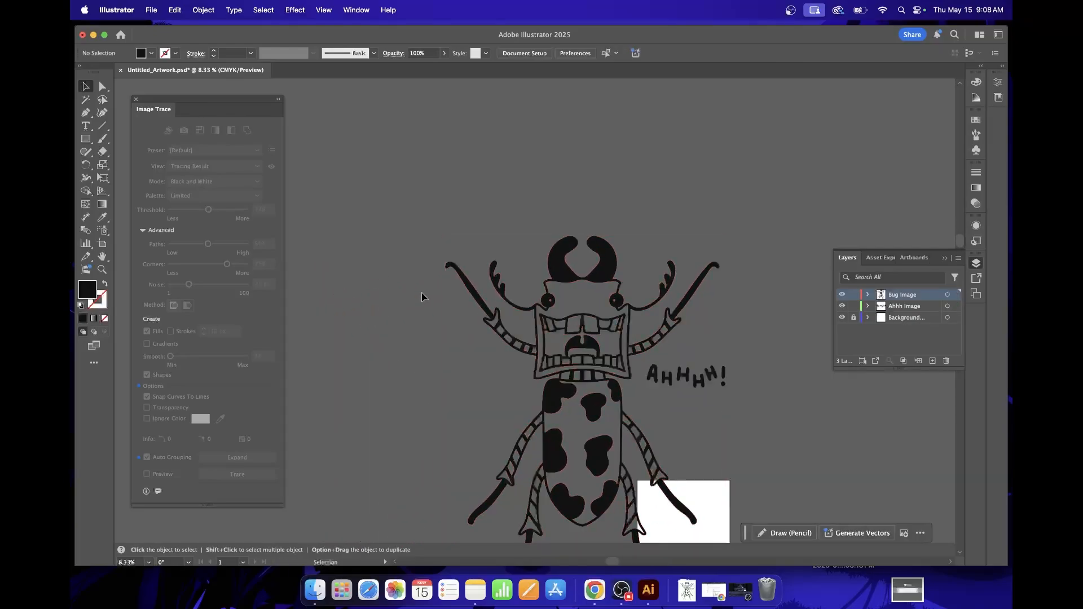
Examine the edges of the enlarged beetle and lettering for loss of sharpness.
key("super+equal")
key("super+equal")
key("super+equal")
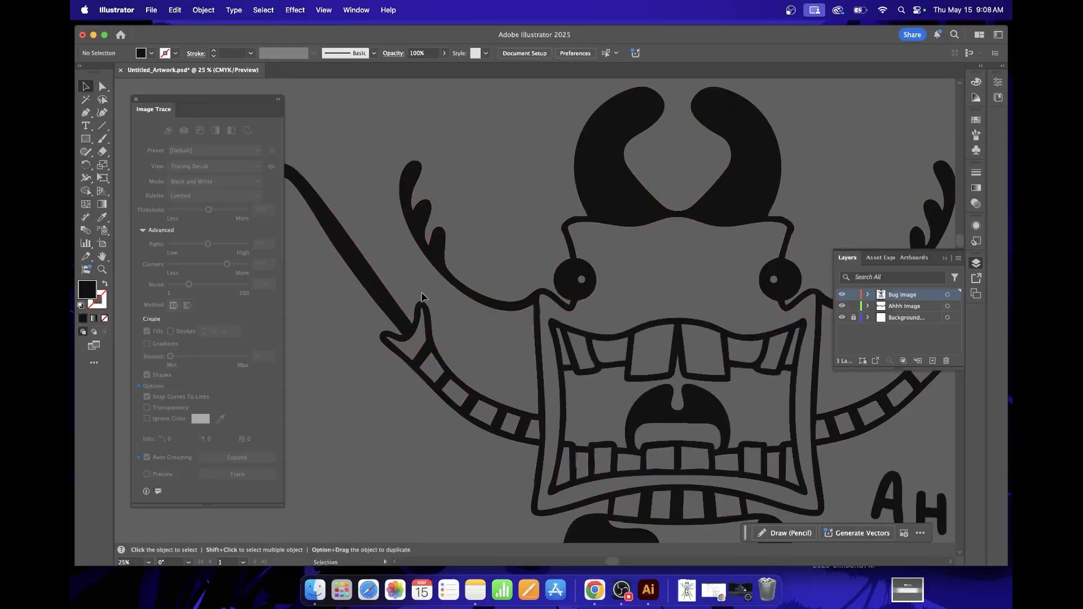
scroll(746, 351, "right", 3)
scroll(745, 351, "down", 5)
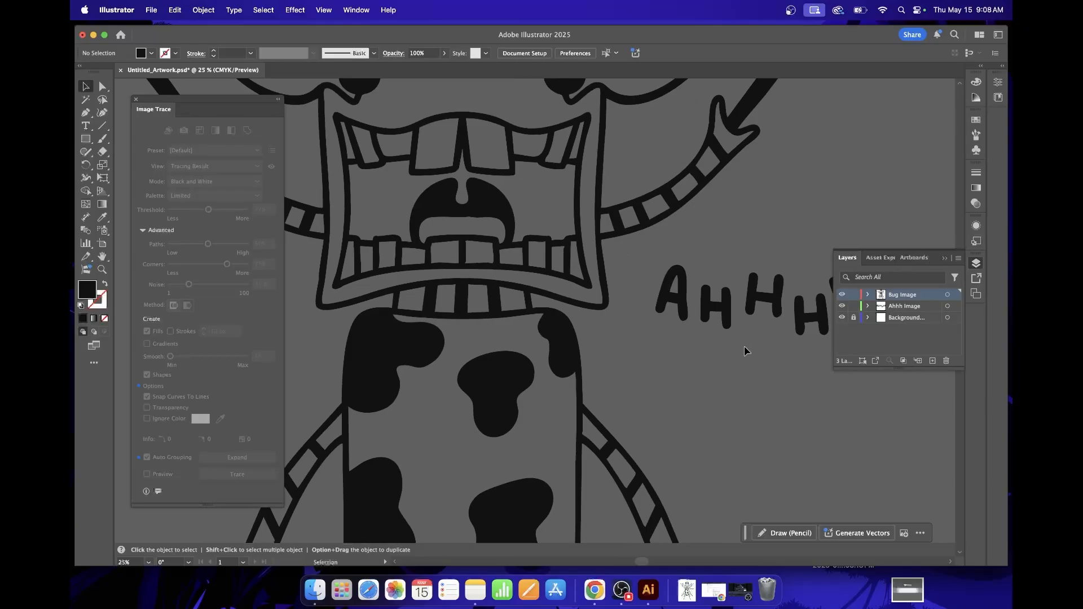
scroll(661, 432, "up", 5)
key("super+minus")
key("super+minus")
key("super+minus")
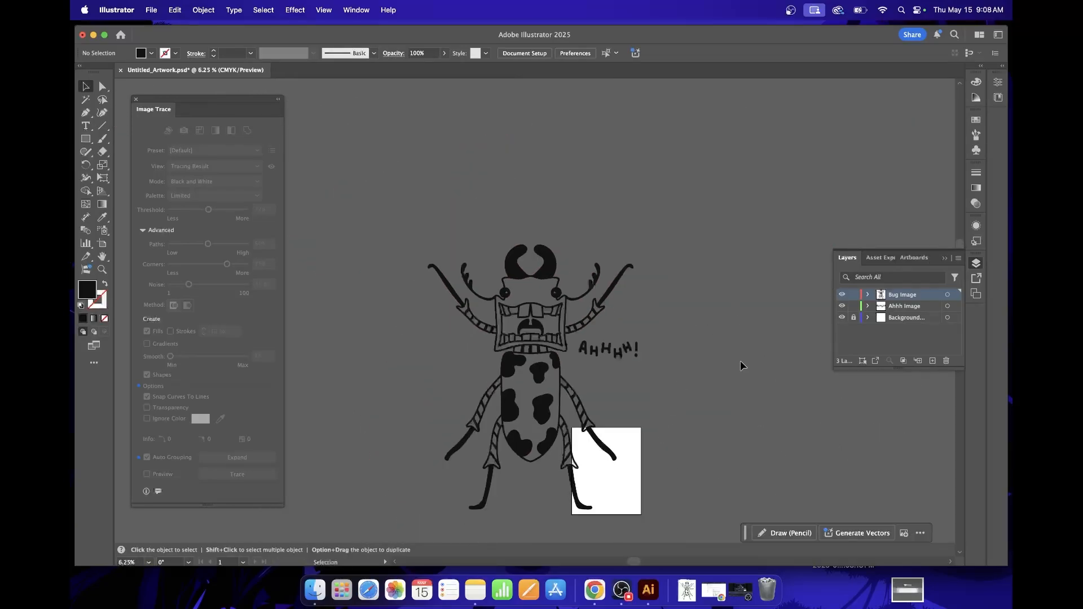
Undo the enlargement of the beetle and lettering and clear the selection.
scroll(740, 361, "down", 3)
scroll(740, 361, "left", 1)
key("super+a")
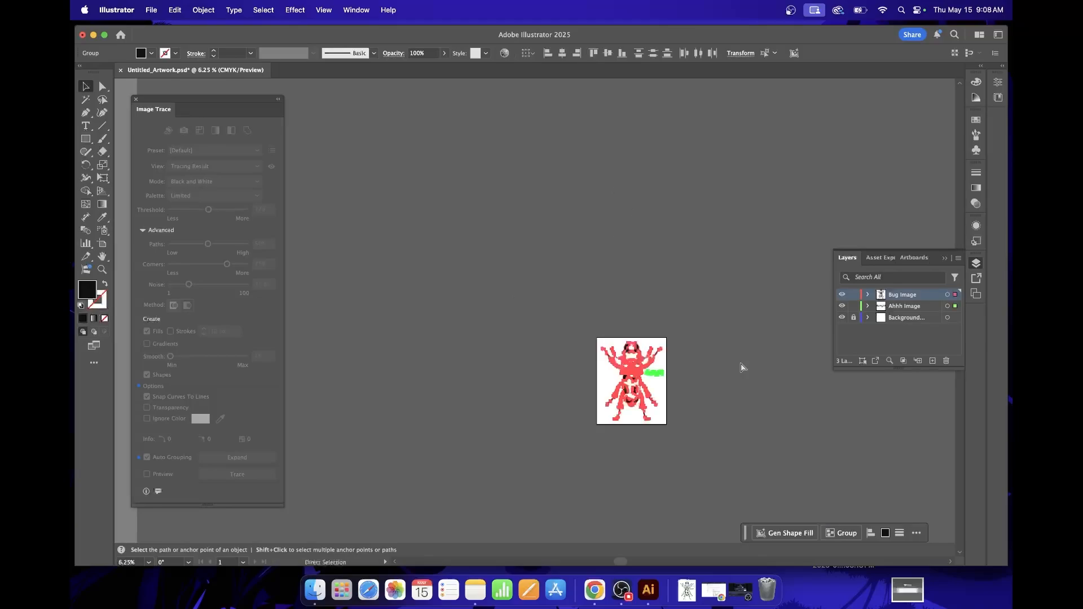
left_click(709, 396)
Check the complete beetle and lettering artwork at its original size on the artboard.
key("super+equal")
key("super+equal")
key("super+equal")
scroll(710, 396, "right", 7)
scroll(710, 396, "down", 3)
scroll(708, 386, "down", 6)
scroll(622, 318, "up", 2)
scroll(622, 319, "right", 2)
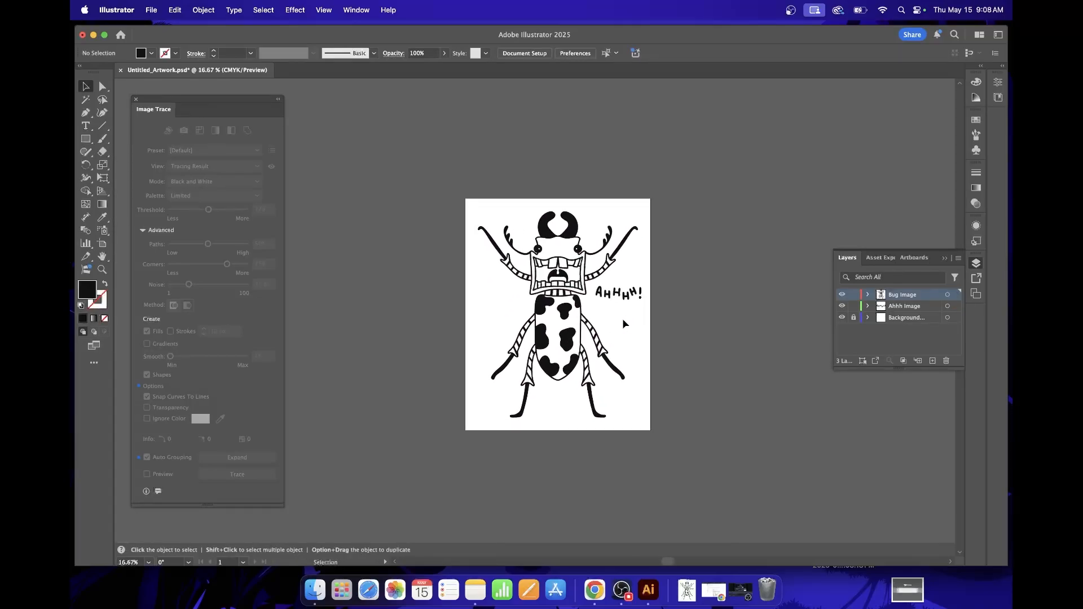
key("super+equal")
key("super+equal")
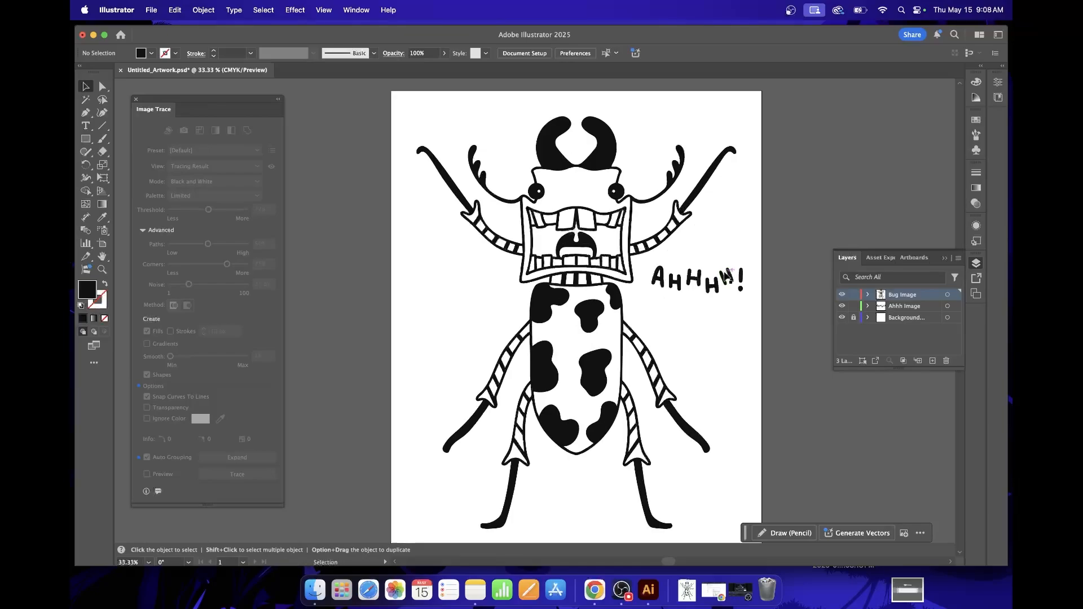
Look through the file formats offered by Save As for the beetle artwork, and cancel without saving.
left_click(556, 164)
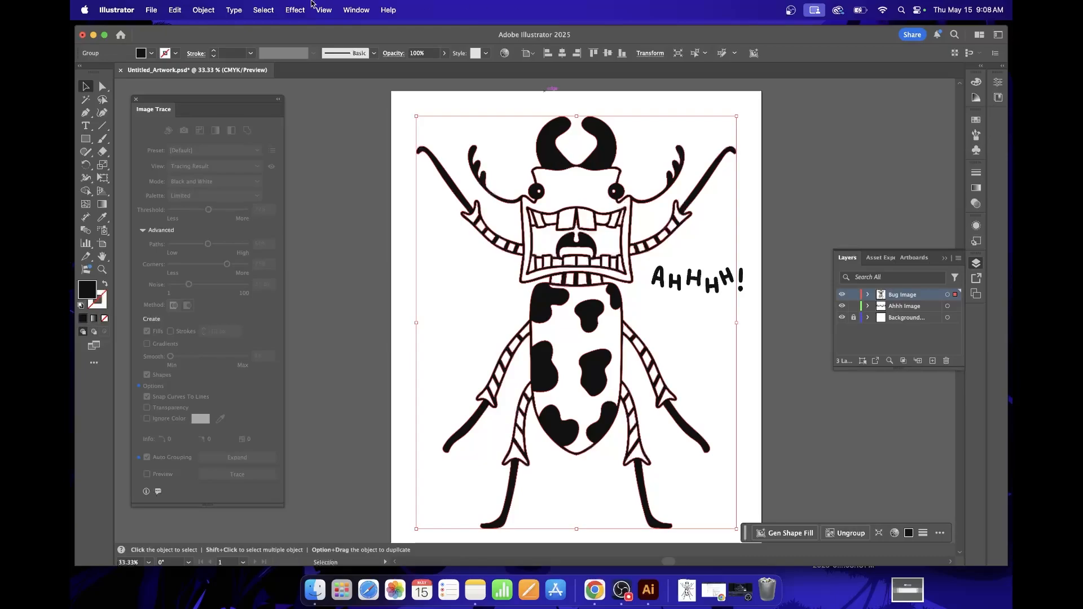
left_click(152, 10)
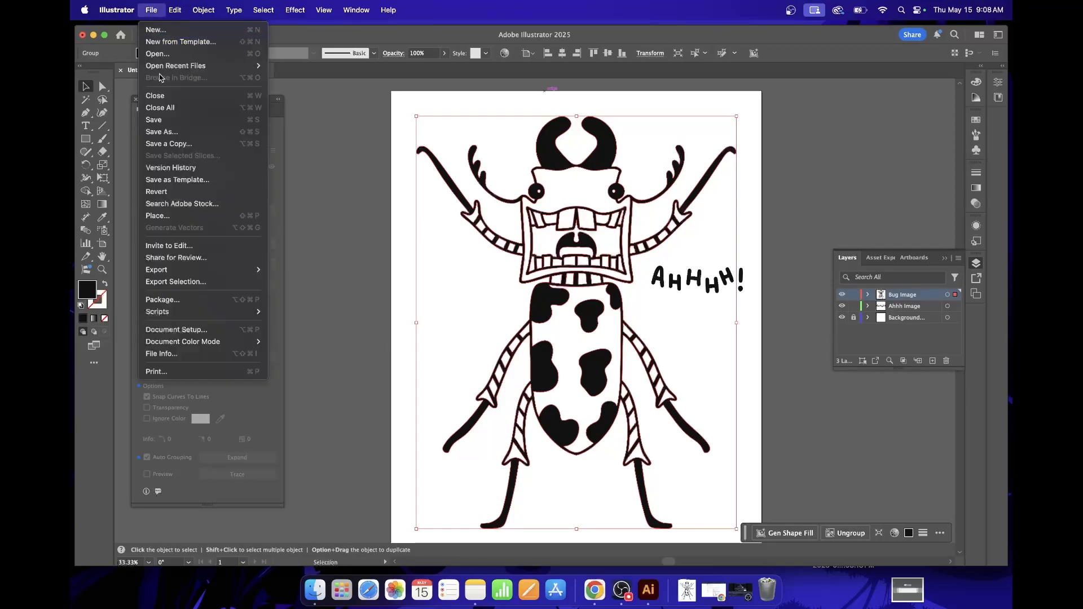
left_click(169, 133)
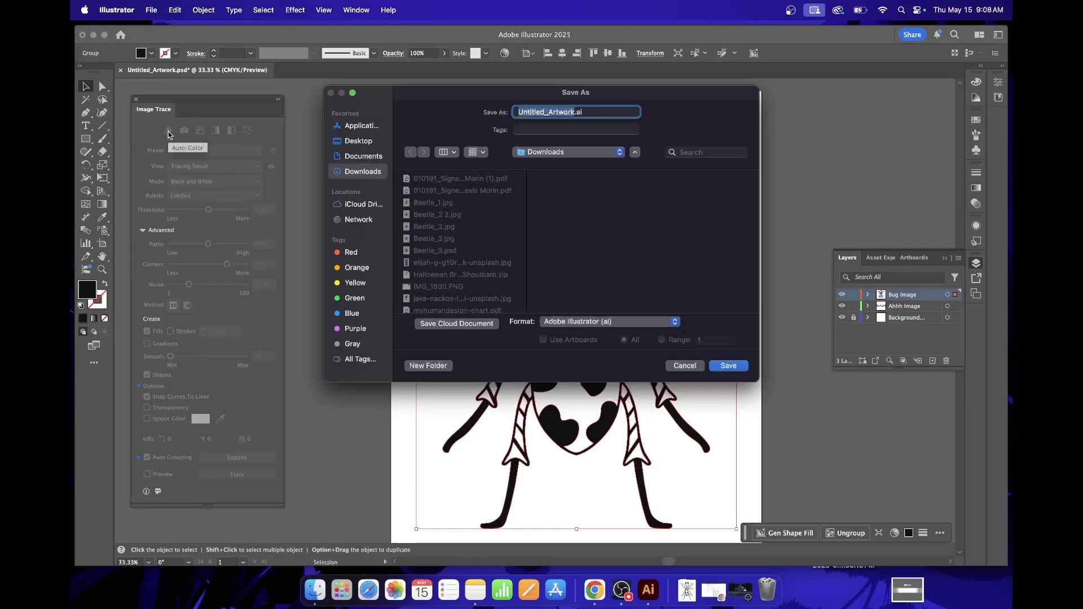
left_click(676, 322)
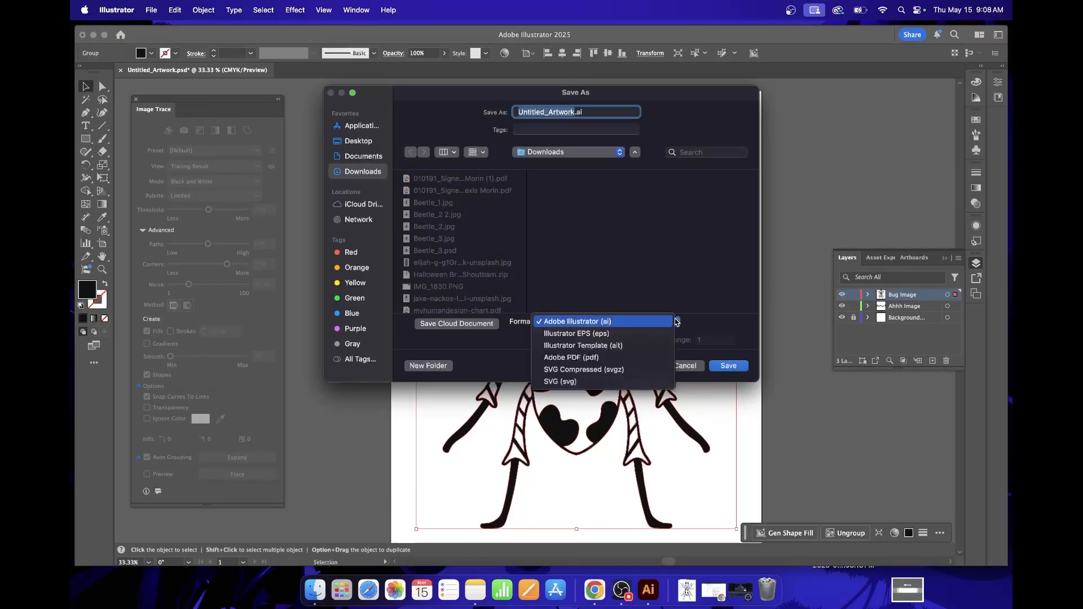
left_click(706, 326)
left_click(687, 366)
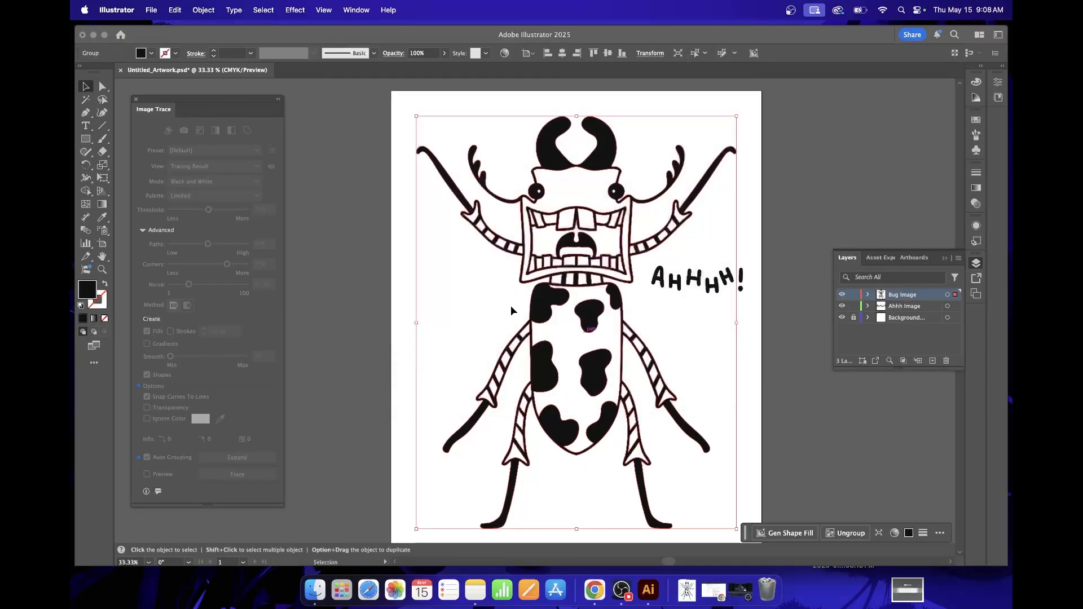
Start an Export As of the artwork, turn on Use Artboards and open the choice of export formats.
left_click(151, 11)
mouse_move(249, 270)
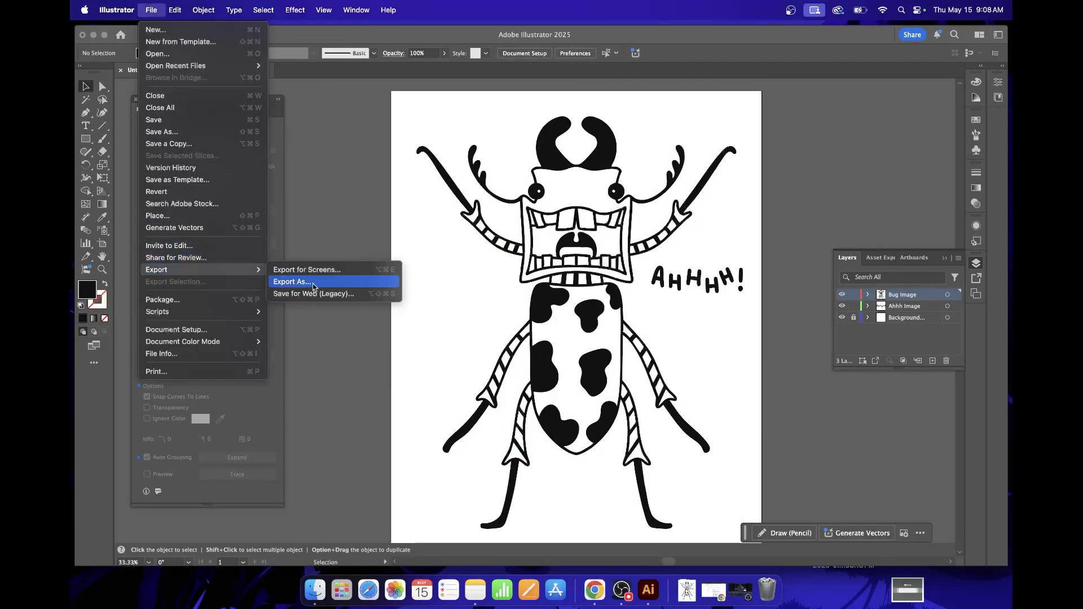
left_click(349, 282)
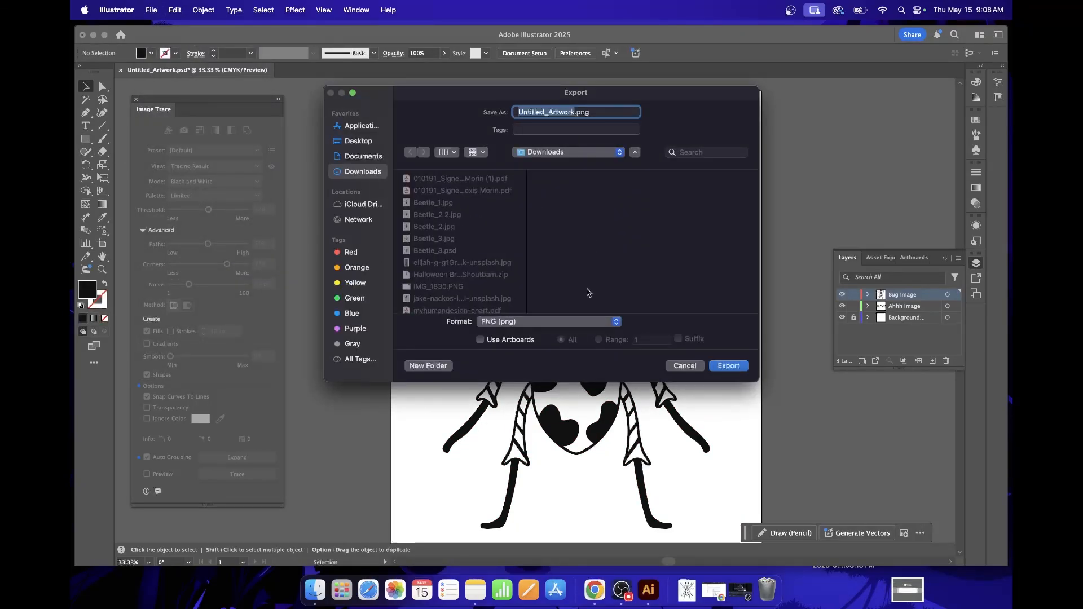
left_click(480, 339)
left_click(590, 322)
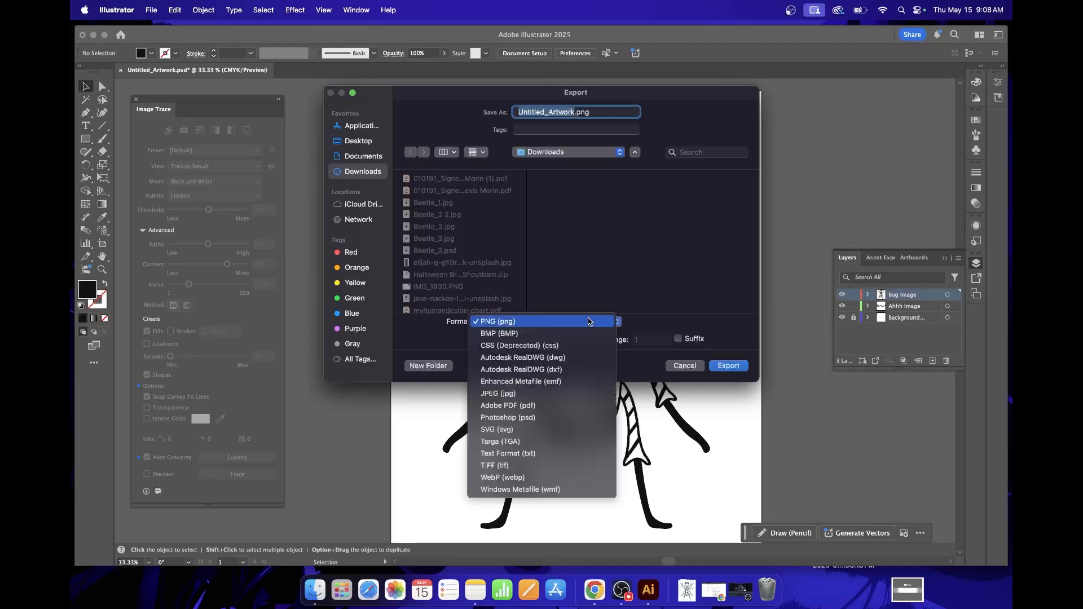